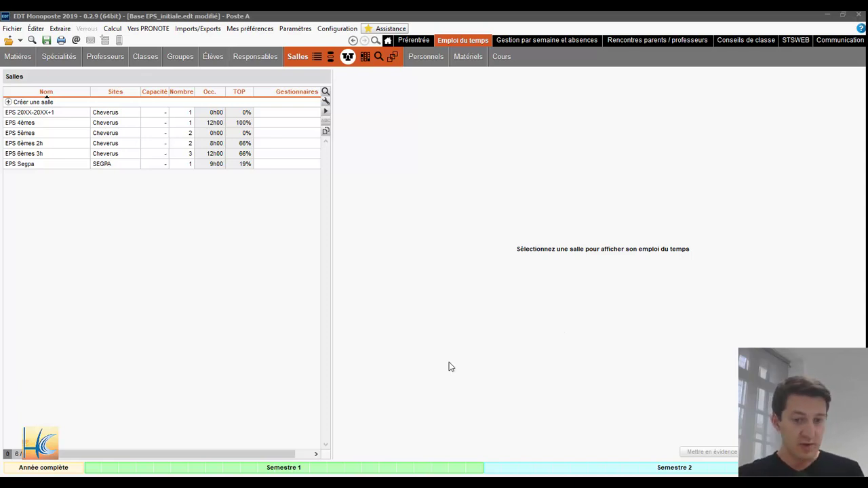
# Step: Consult the weekly PE schedule in Planning EPS.docx in Word, and display the course list back in EDT
pyautogui.click(218, 483)
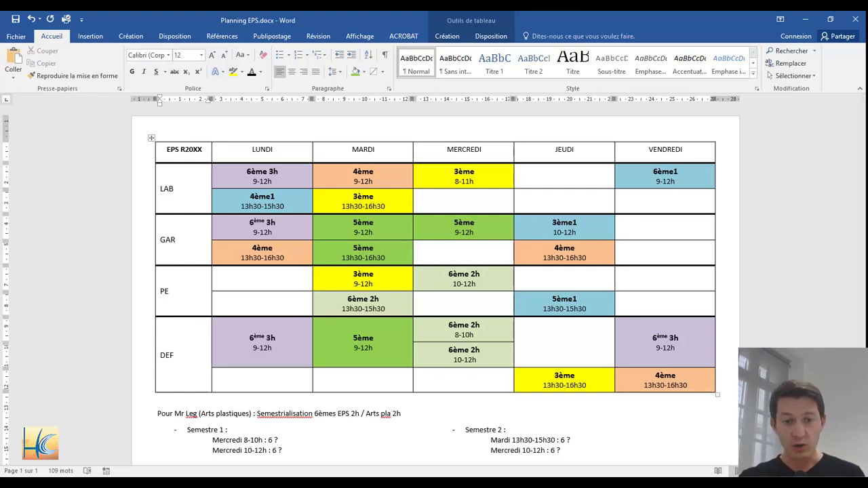
pyautogui.hotkey('alt', 'Tab')
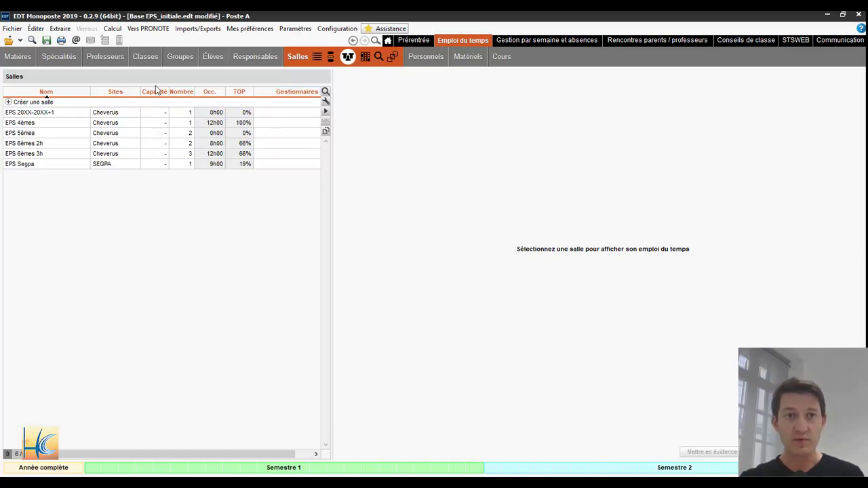
pyautogui.click(501, 61)
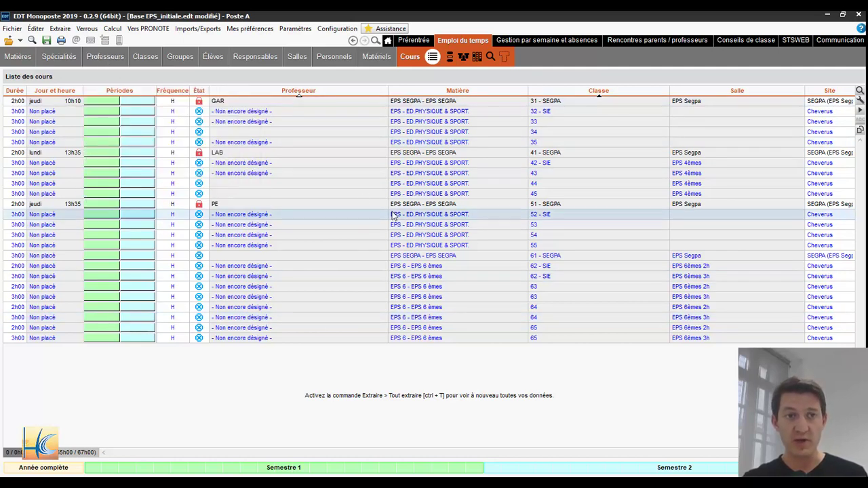
# Step: Display the full teacher list sorted by Discipline and return to the course list
pyautogui.click(108, 58)
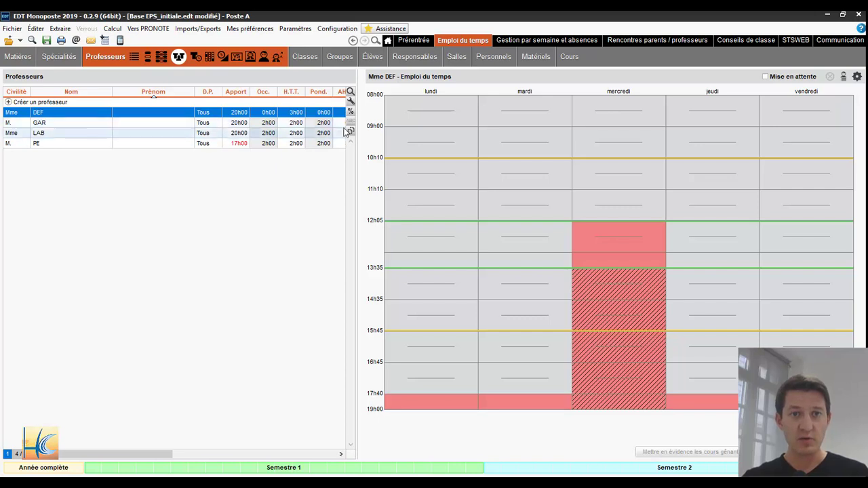
pyautogui.click(134, 57)
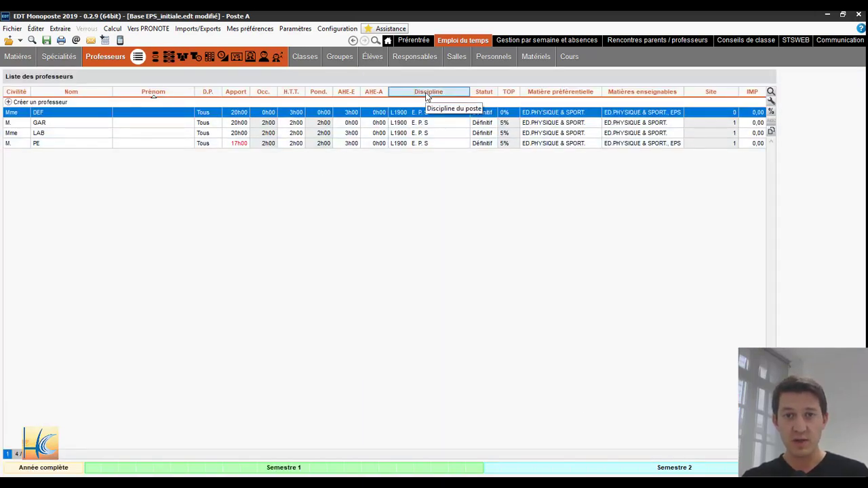
pyautogui.click(427, 94)
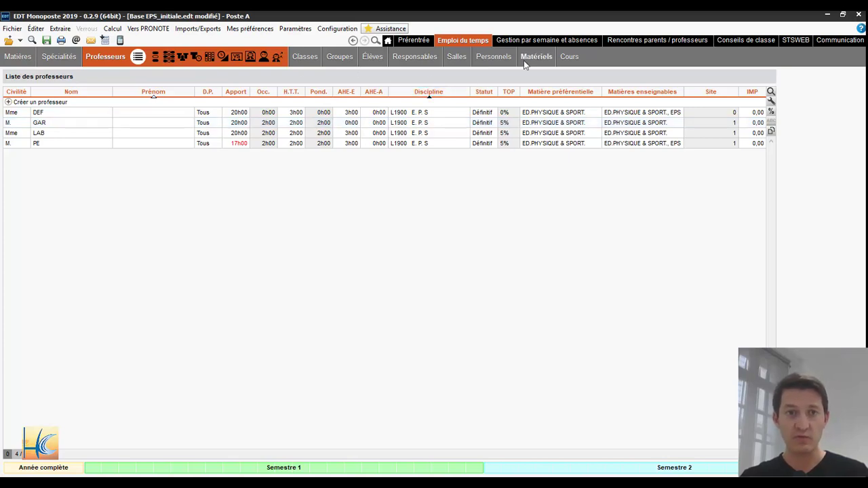
pyautogui.click(569, 56)
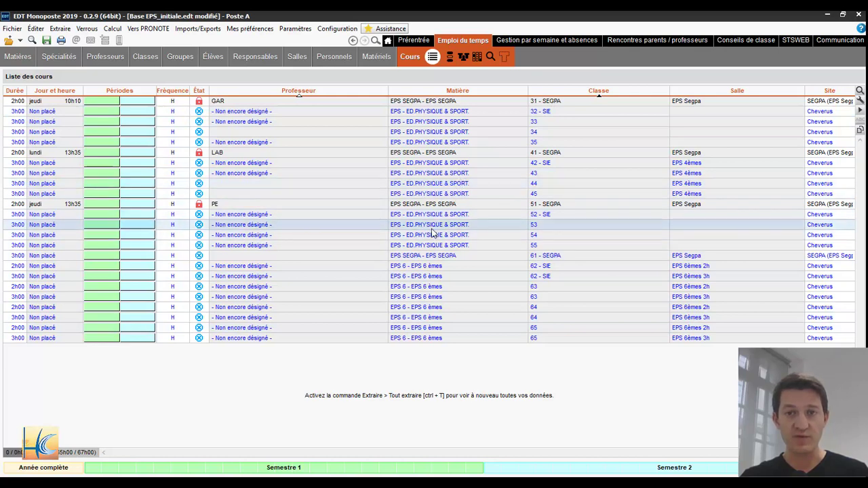
# Step: Extract the courses whose subject is EPS (ED.PHYSIQUE & SPORT.), EPS 6 or EPS SEGPA
pyautogui.click(59, 29)
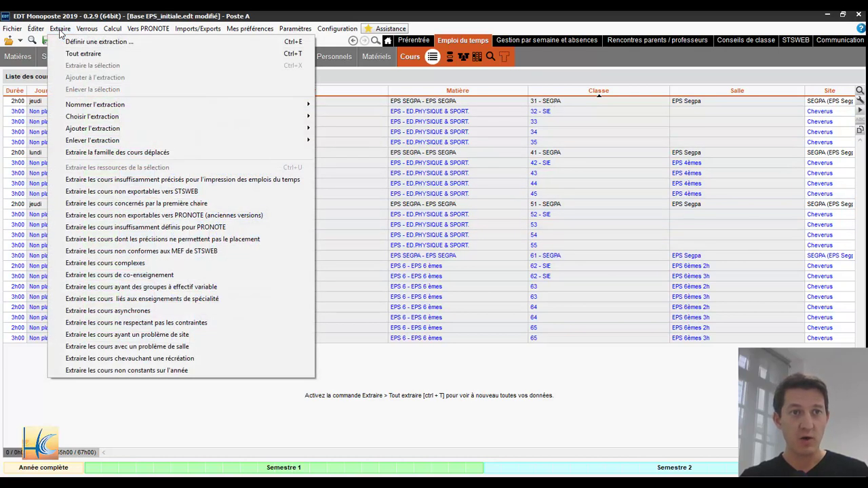
pyautogui.click(77, 41)
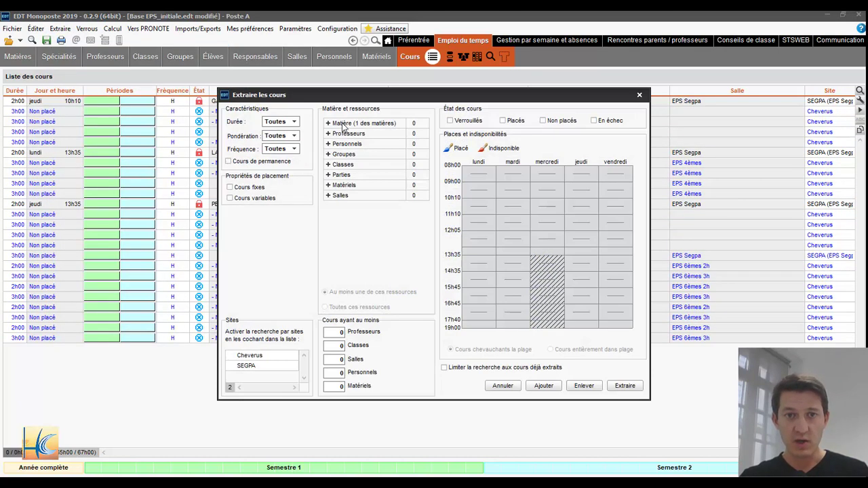
pyautogui.click(343, 127)
pyautogui.scroll(-3, 454, 285)
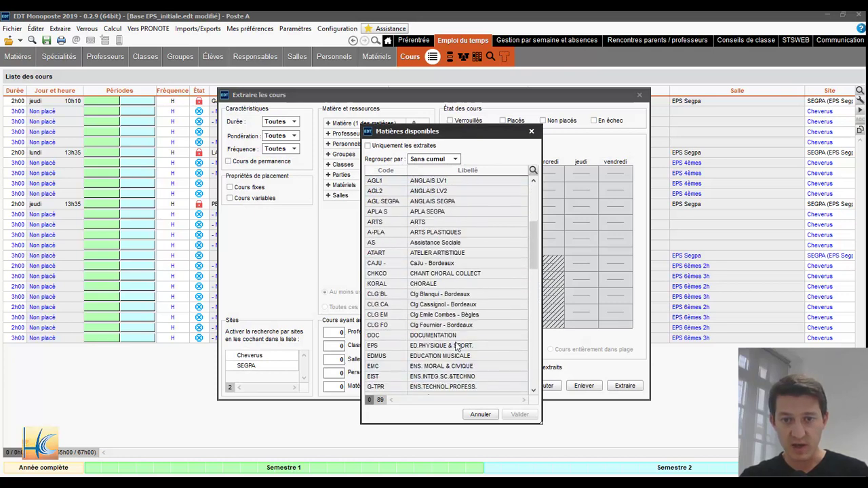
pyautogui.scroll(-3, 457, 346)
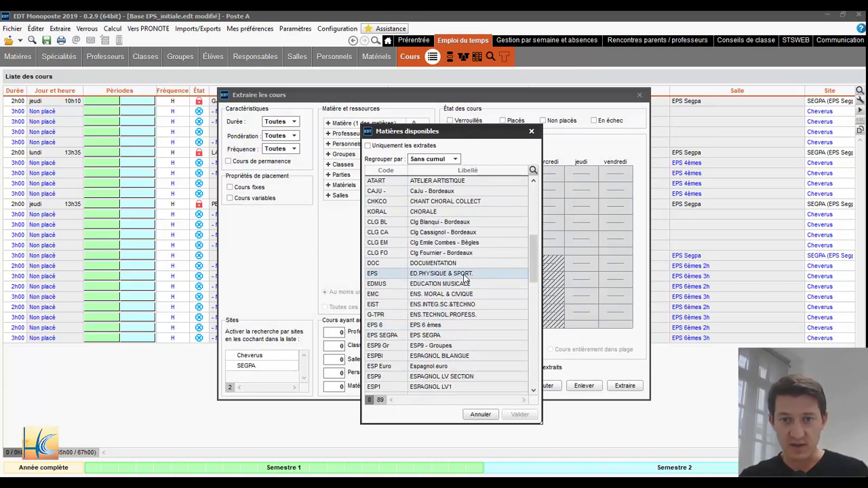
pyautogui.click(466, 277)
pyautogui.keyDown('ctrl'); pyautogui.click(452, 328); pyautogui.keyUp('ctrl')
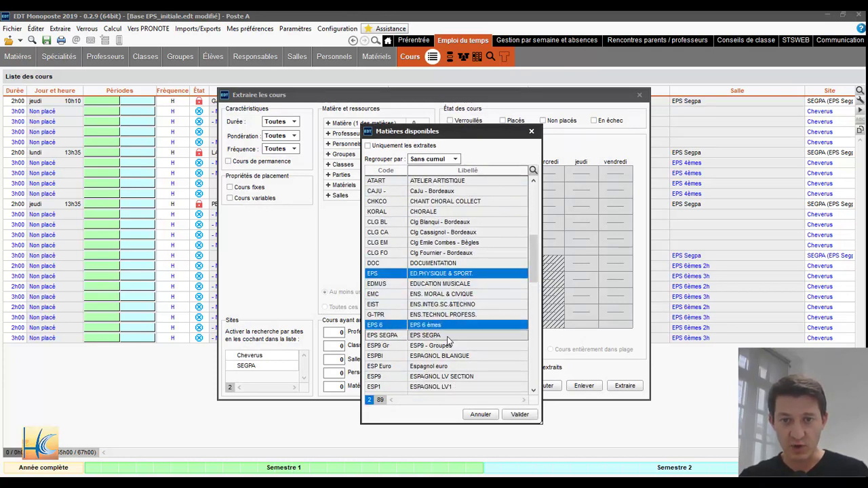
pyautogui.keyDown('ctrl'); pyautogui.click(448, 337); pyautogui.keyUp('ctrl')
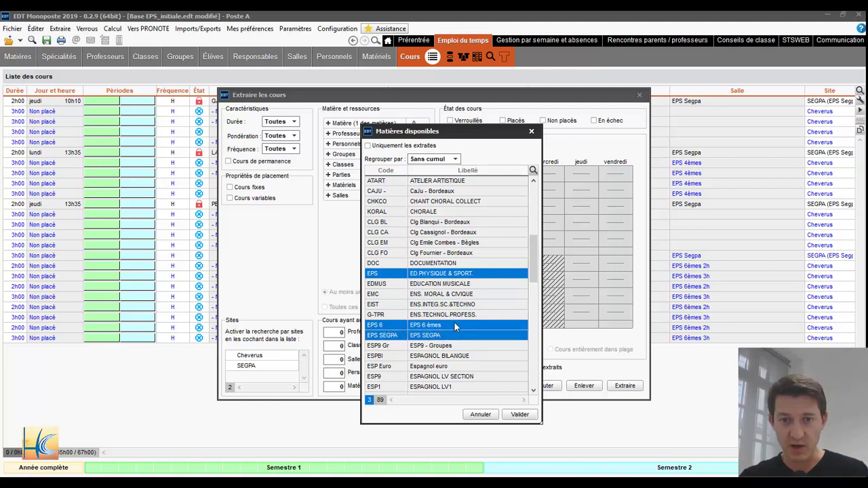
pyautogui.scroll(-1, 455, 332)
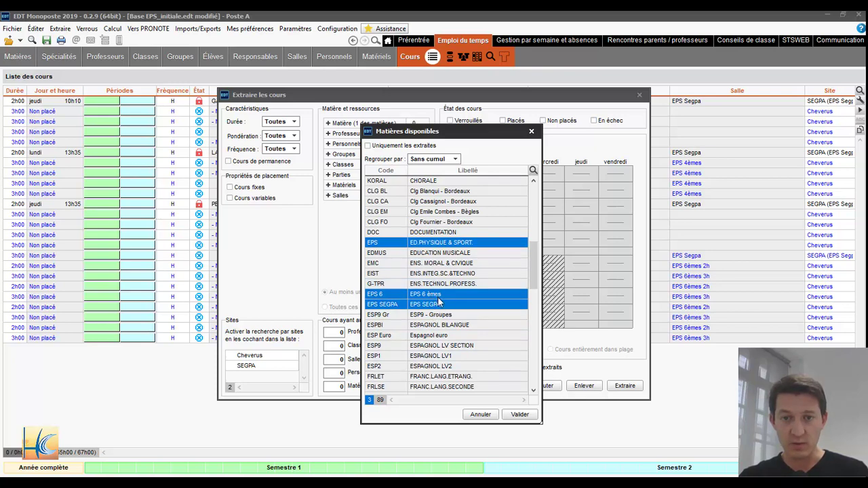
pyautogui.click(519, 415)
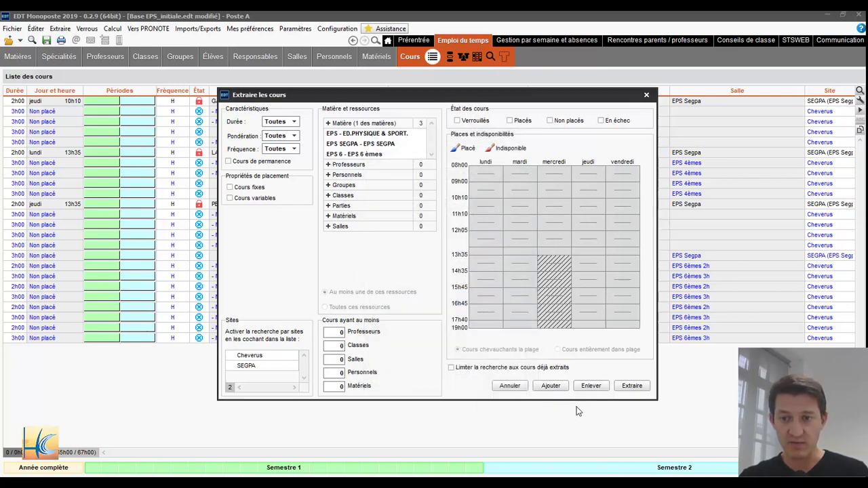
pyautogui.click(632, 385)
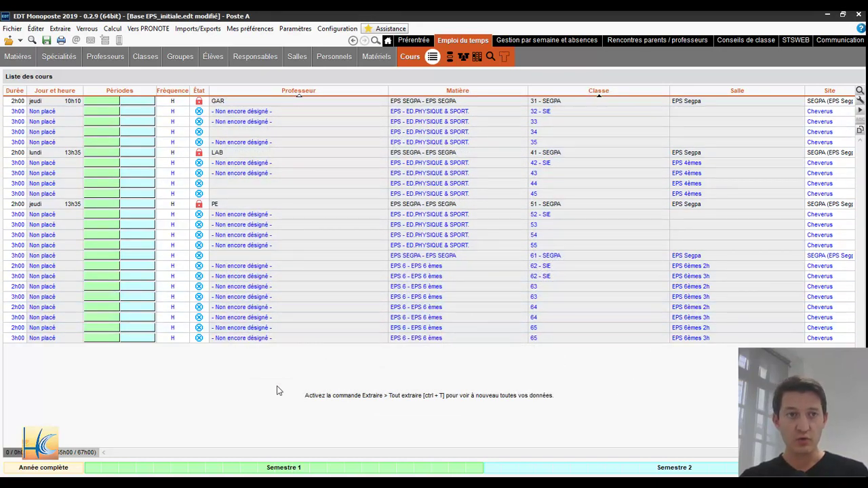
# Step: Save the current course extraction as Famille 1 under the name "Cours EPS"
pyautogui.click(60, 28)
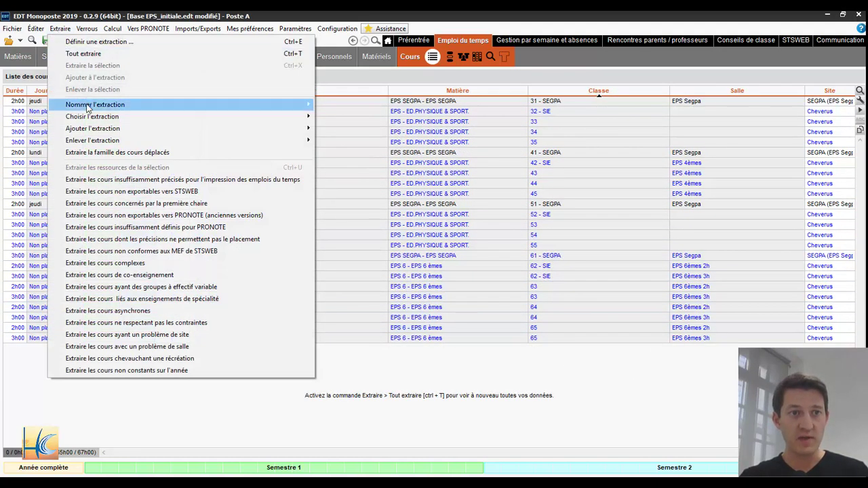
pyautogui.moveTo(89, 107)
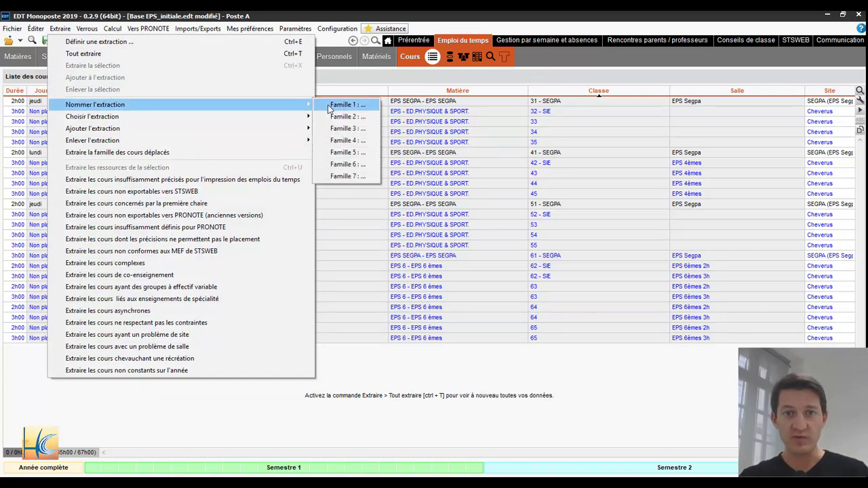
pyautogui.click(346, 105)
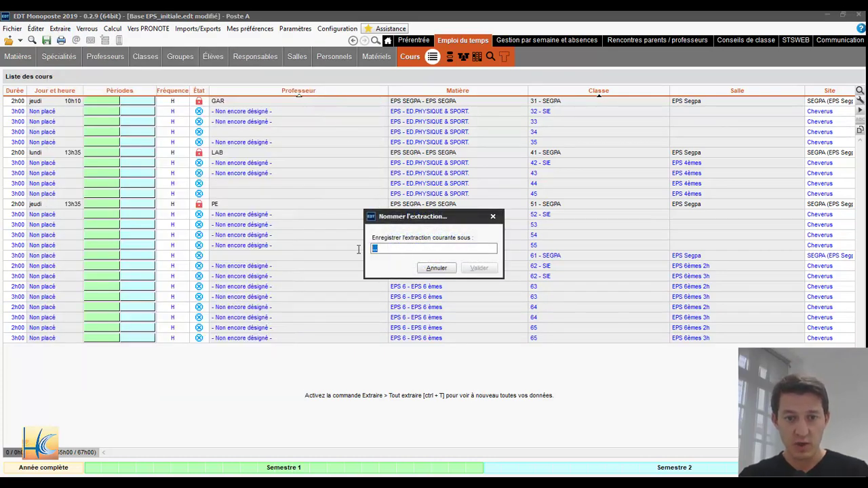
pyautogui.write('Cours EPS')
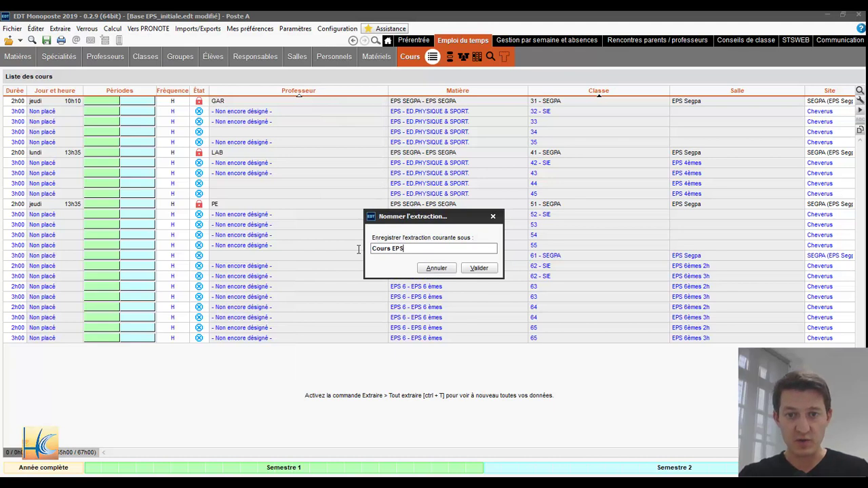
pyautogui.click(475, 268)
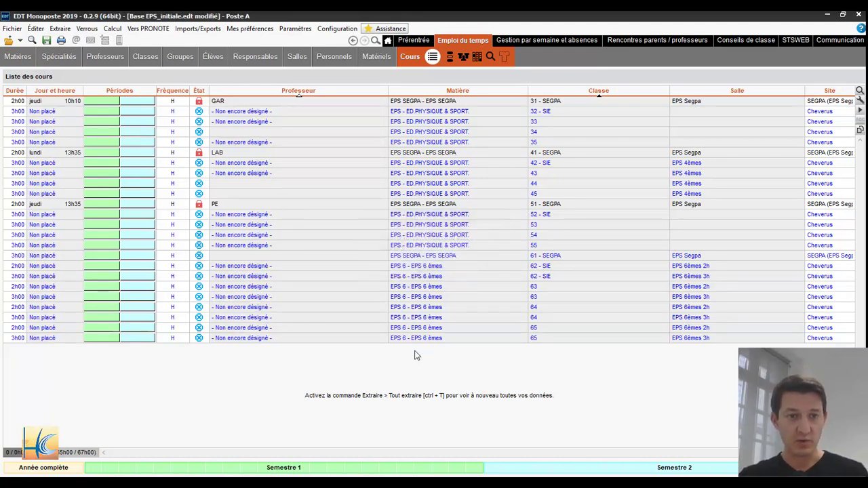
# Step: Check the Planning EPS.docx schedule in Word, and back in EDT display the timetable for the 41 - SEGPA course
pyautogui.moveTo(200, 484)
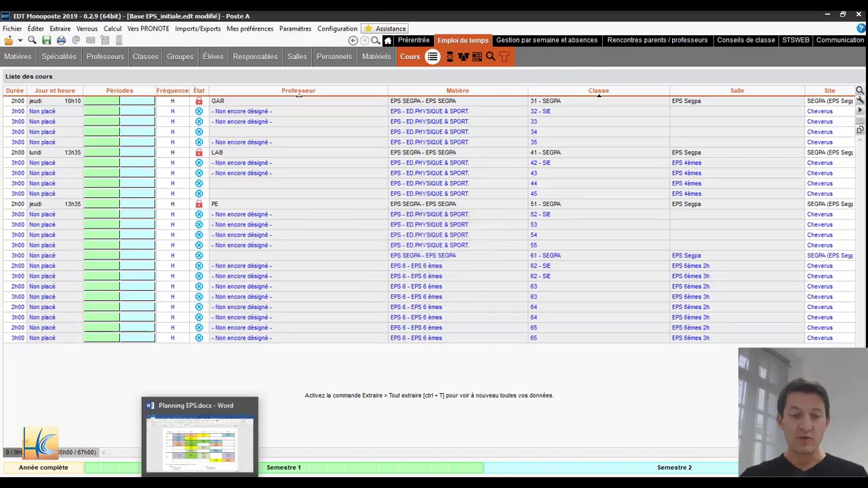
pyautogui.click(200, 441)
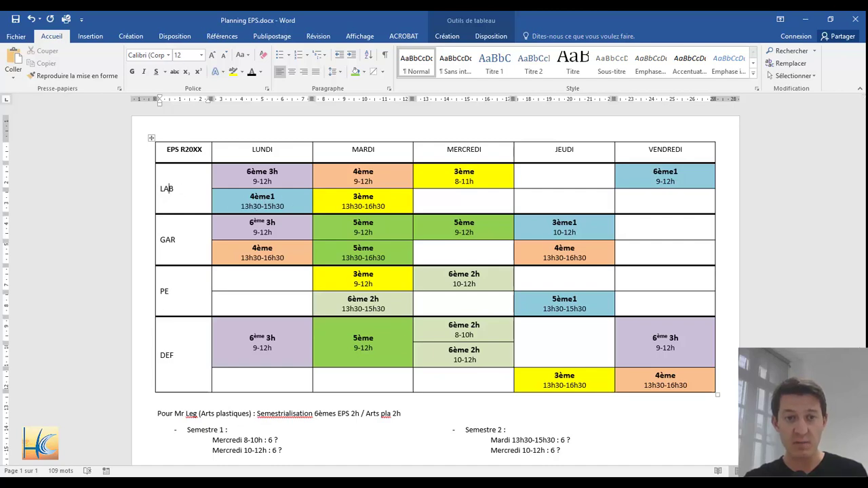
pyautogui.click(242, 441)
pyautogui.click(376, 153)
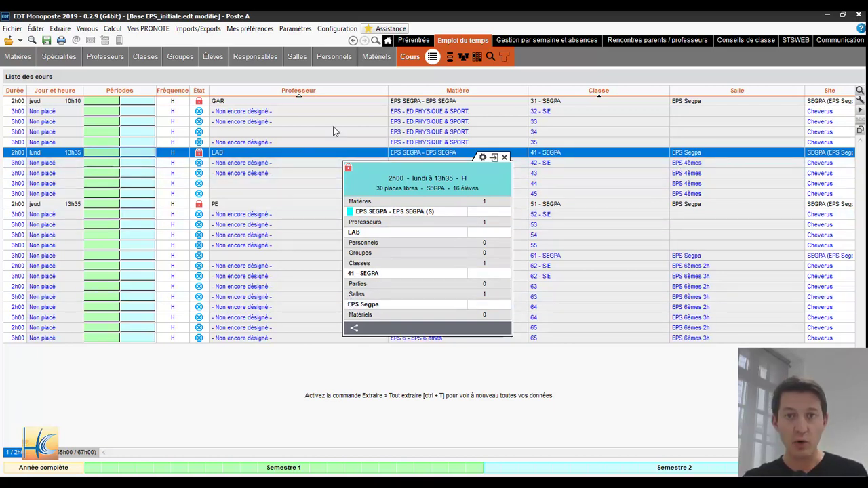
pyautogui.click(463, 57)
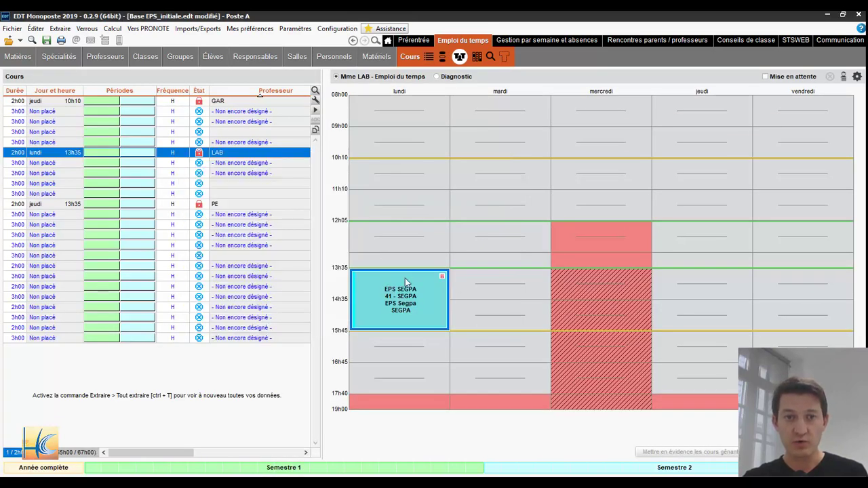
# Step: Display the timetable for the 31 - SEGPA course on Thursday at 10h10 and close its course card
pyautogui.click(299, 203)
pyautogui.press('Up')
pyautogui.press('Up')
pyautogui.press('Up')
pyautogui.press('Up')
pyautogui.press('Up')
pyautogui.press('Up')
pyautogui.press('Up')
pyautogui.press('Up')
pyautogui.press('Up')
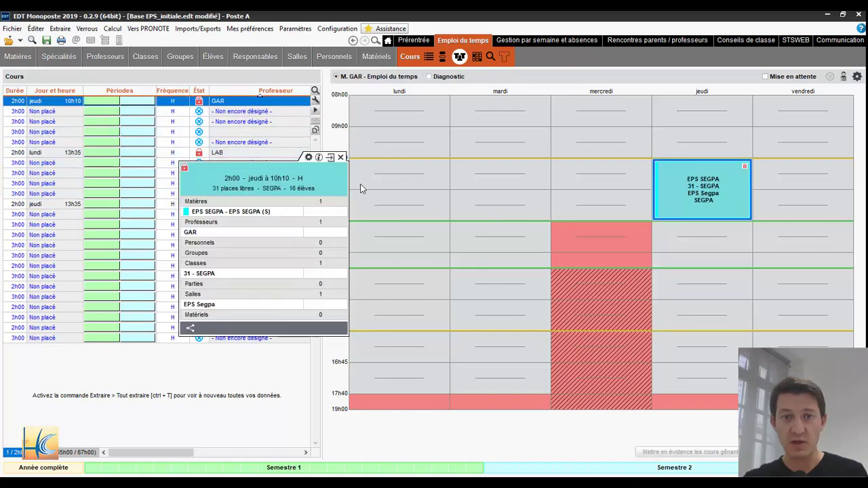
pyautogui.click(341, 157)
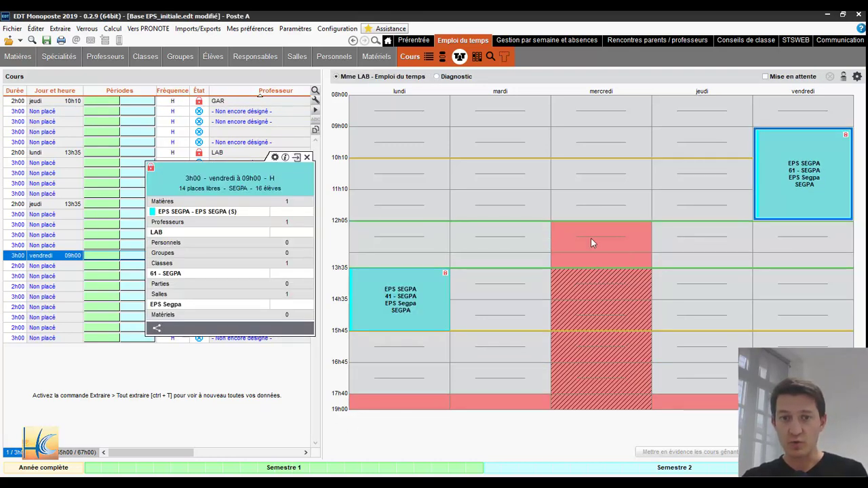
# Step: Recheck the schedule in Word, and back in EDT display the subject constraints of EPS 6
pyautogui.click(592, 241)
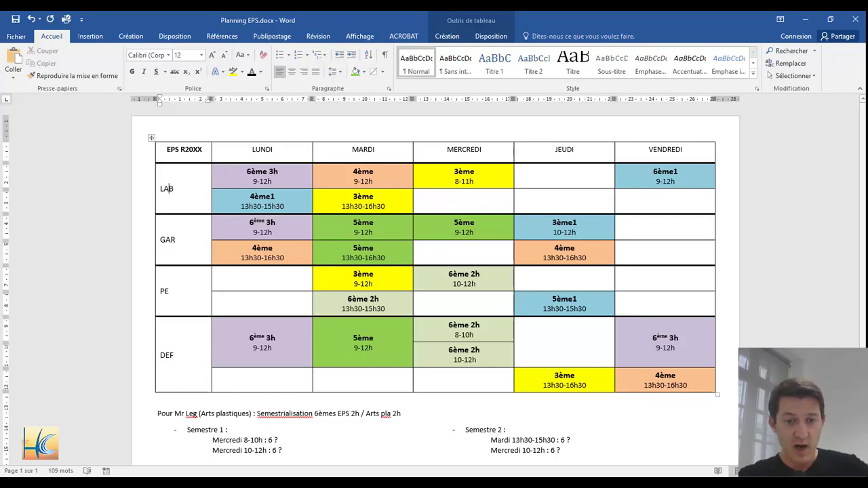
pyautogui.hotkey('alt', 'Tab')
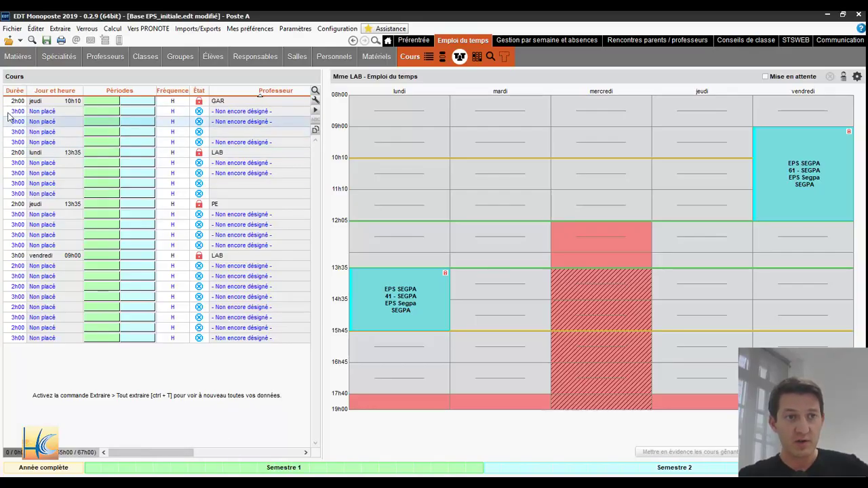
pyautogui.click(13, 58)
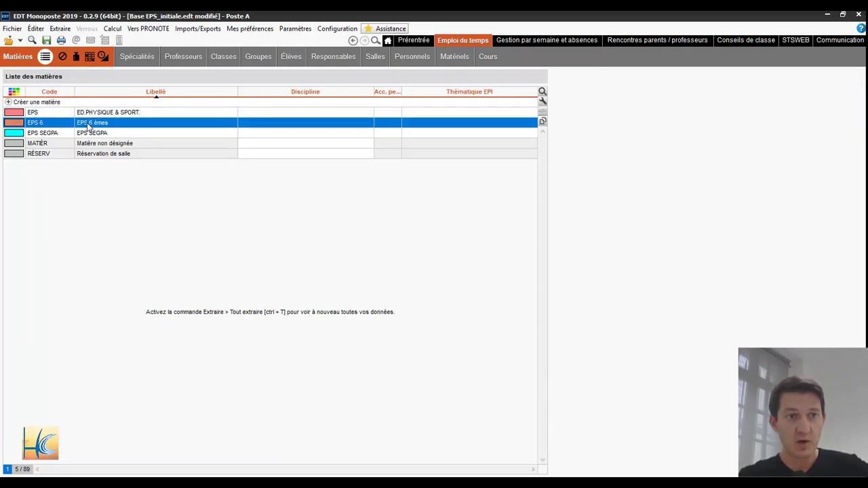
pyautogui.click(60, 58)
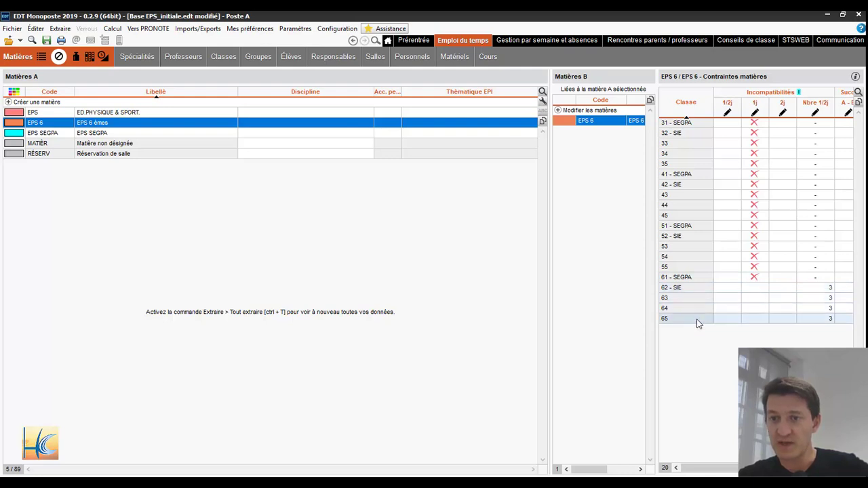
# Step: Set the Nbre 1/2j incompatibility of EPS 6 with itself to 3 for class 65
pyautogui.click(827, 318)
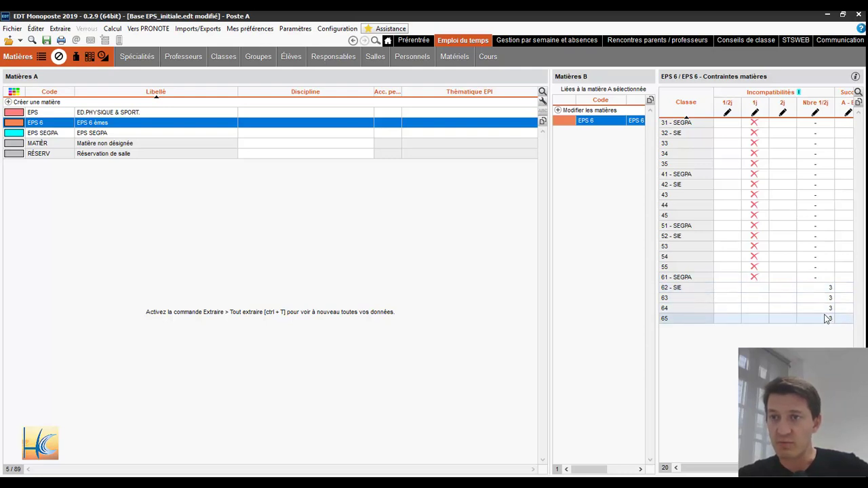
pyautogui.write('3')
pyautogui.press('Return')
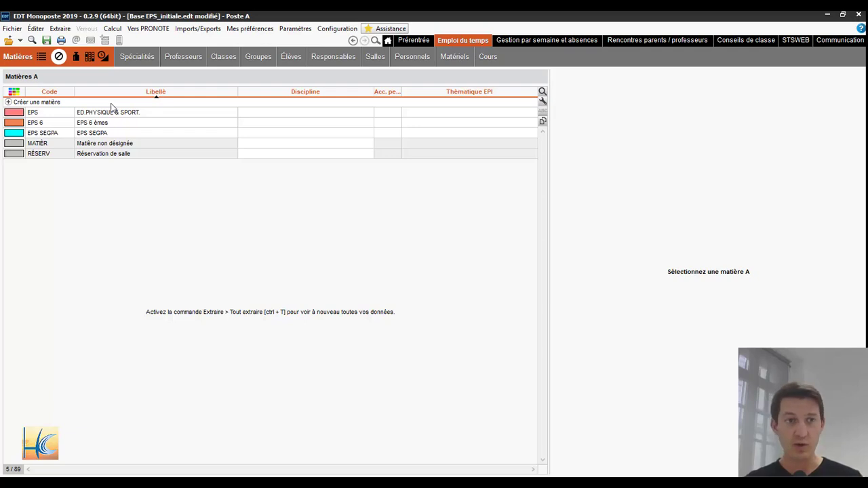
# Step: Create a new subject with the label EPS Occupation virtuelle salles
pyautogui.click(11, 103)
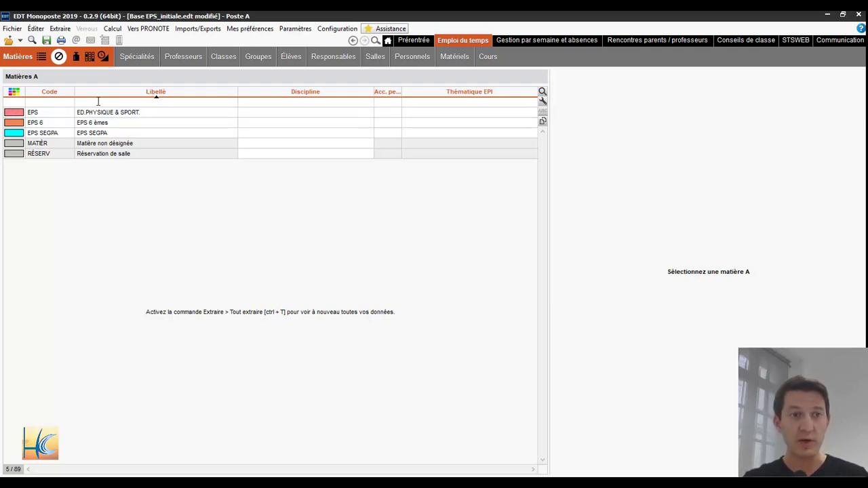
pyautogui.write('EPS ')
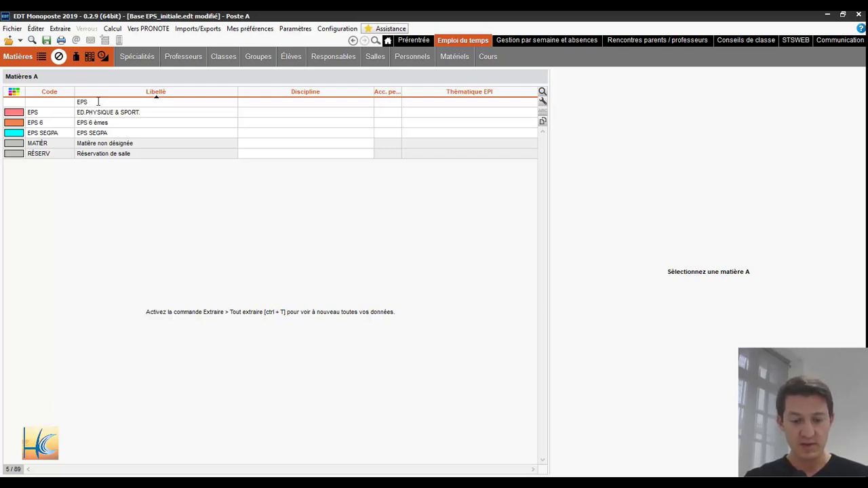
pyautogui.write('Occupation ')
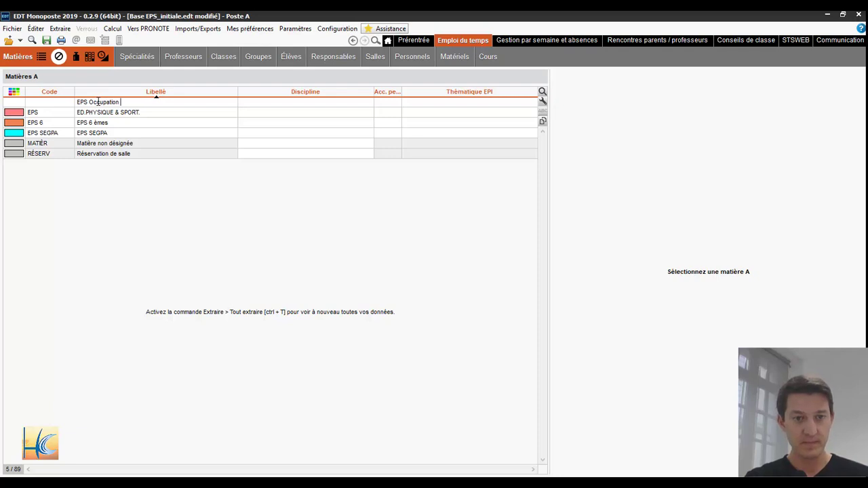
pyautogui.write('virtuelle ')
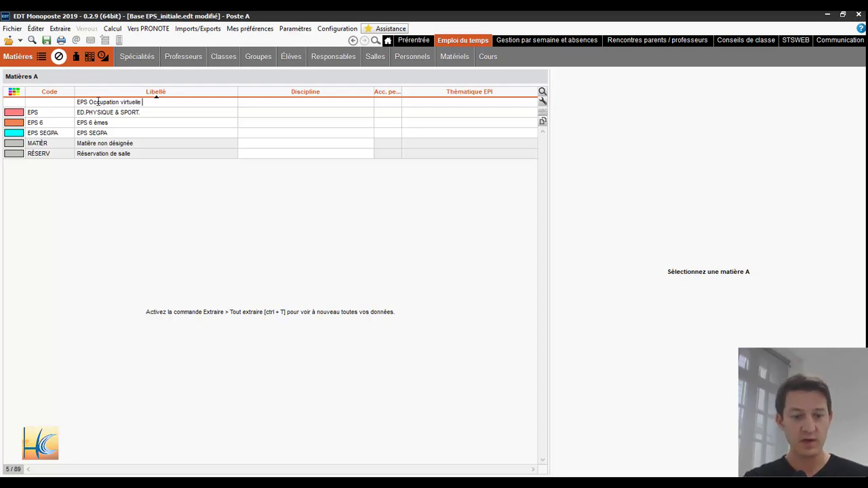
pyautogui.write('salles')
pyautogui.press('Return')
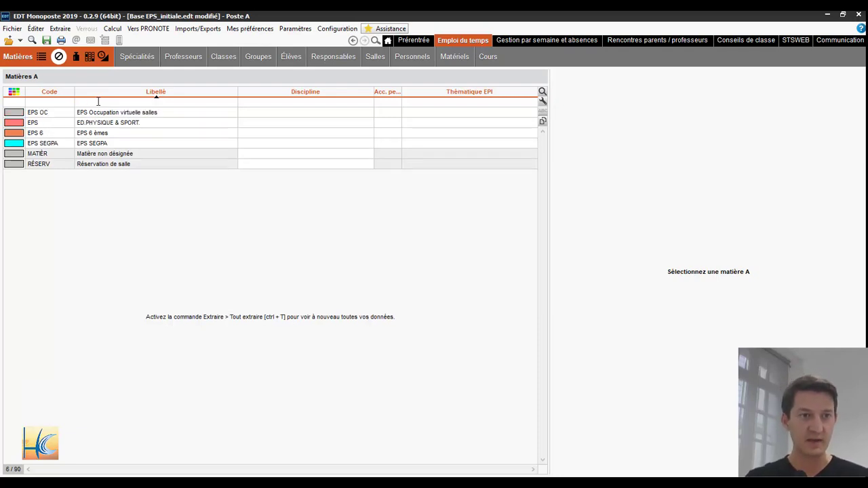
# Step: Review the subject constraints of EPS 6 and EPS SEGPA, check their STSWEB correspondences, and return to the timetable's subject constraints
pyautogui.click(91, 133)
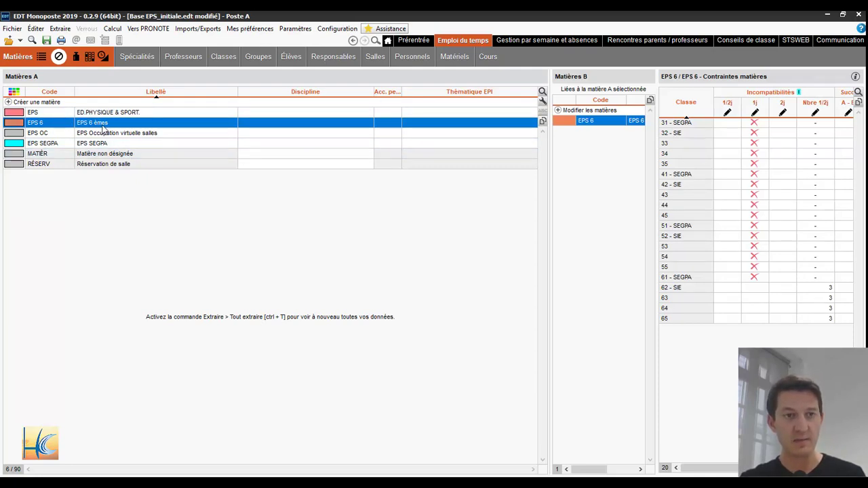
pyautogui.click(100, 144)
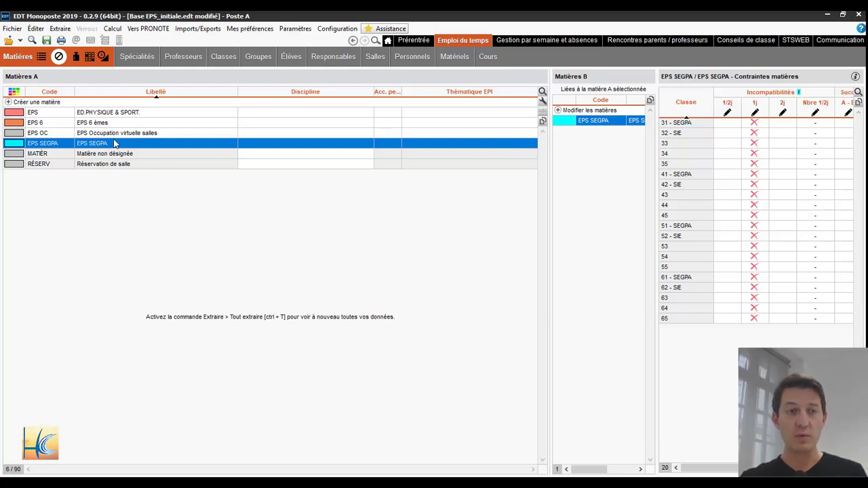
pyautogui.click(794, 40)
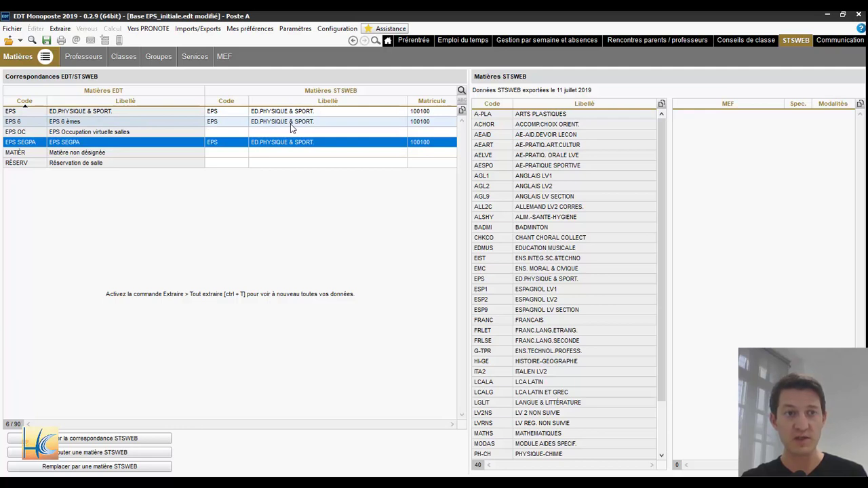
pyautogui.click(144, 121)
pyautogui.click(156, 142)
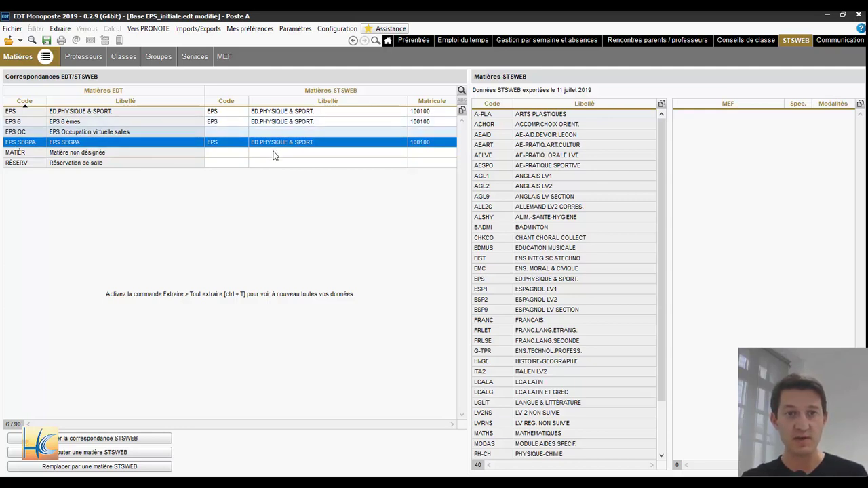
pyautogui.click(462, 40)
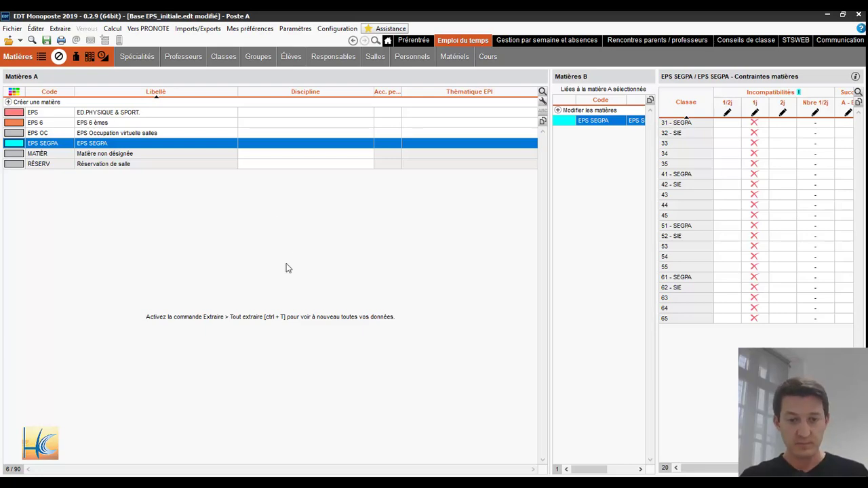
# Step: Check the Planning EPS.docx schedule in Word, and back in EDT create a room named EPS 3èmes
pyautogui.hotkey('alt', 'Tab')
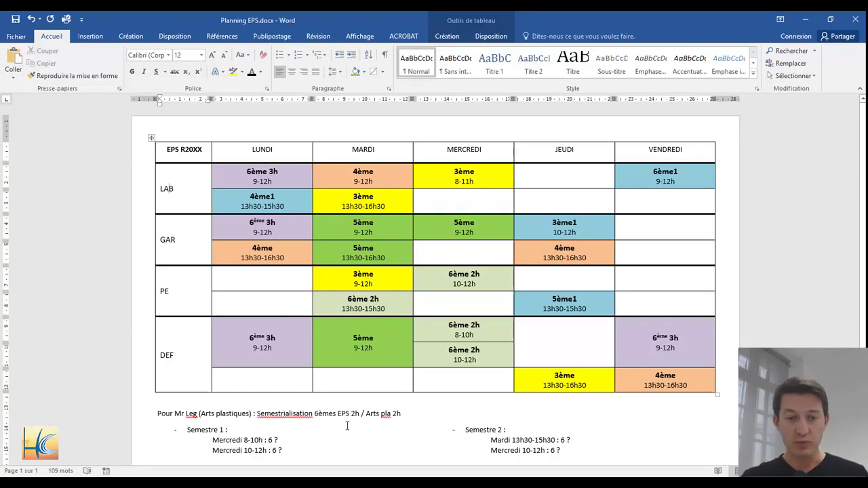
pyautogui.hotkey('alt', 'Tab')
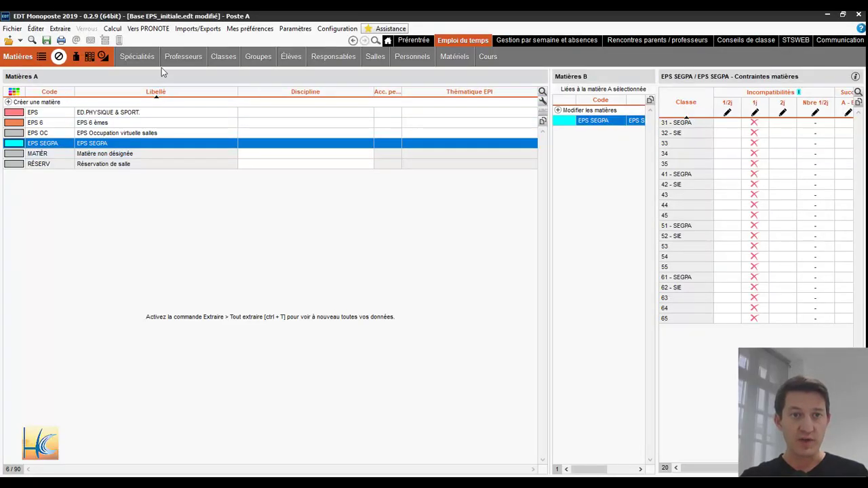
pyautogui.click(375, 57)
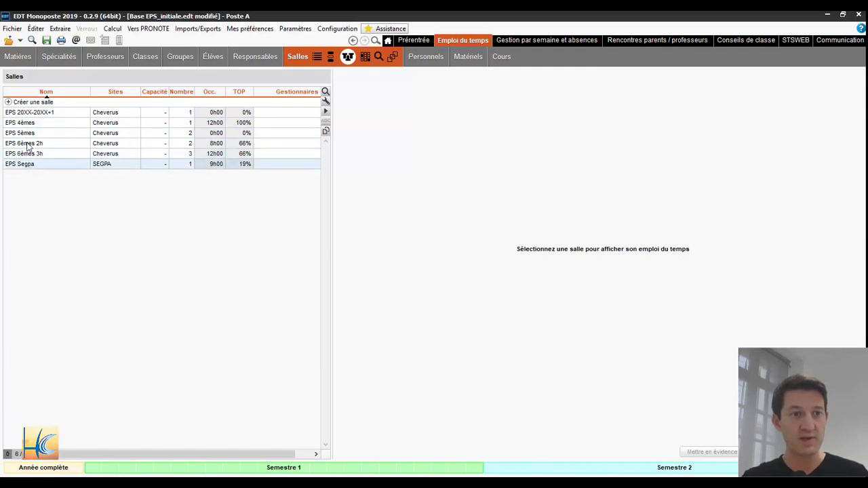
pyautogui.click(29, 101)
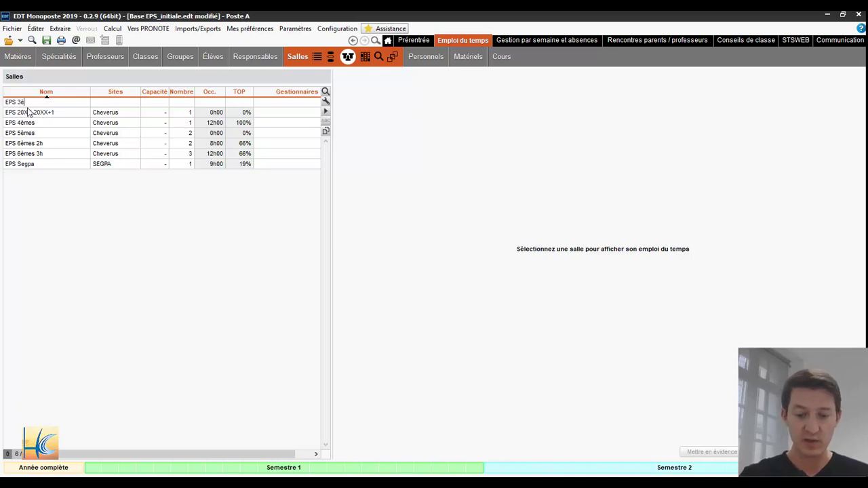
pyautogui.write('EPS 3èmes')
pyautogui.press('Return')
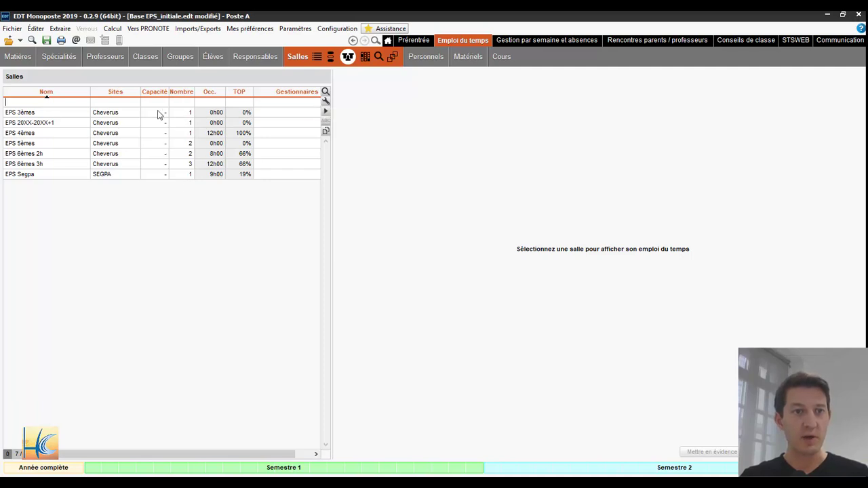
pyautogui.press('Escape')
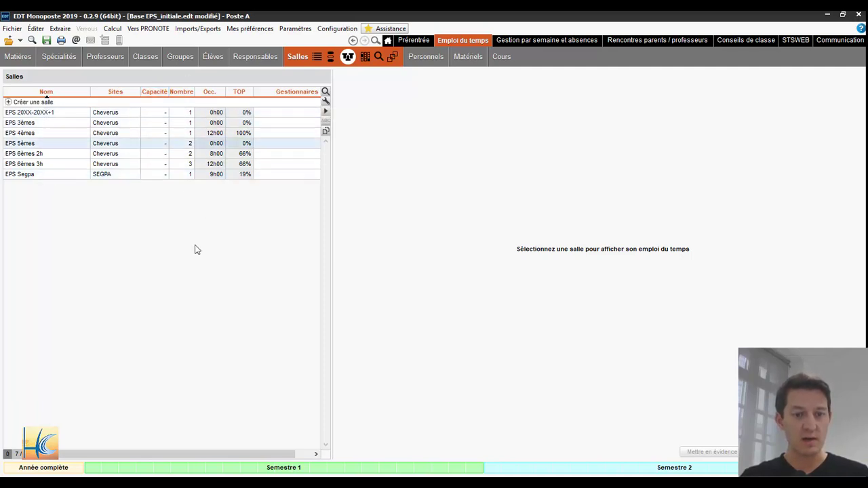
# Step: Recheck the schedule in Word, and back in EDT display the full list of courses
pyautogui.click(203, 440)
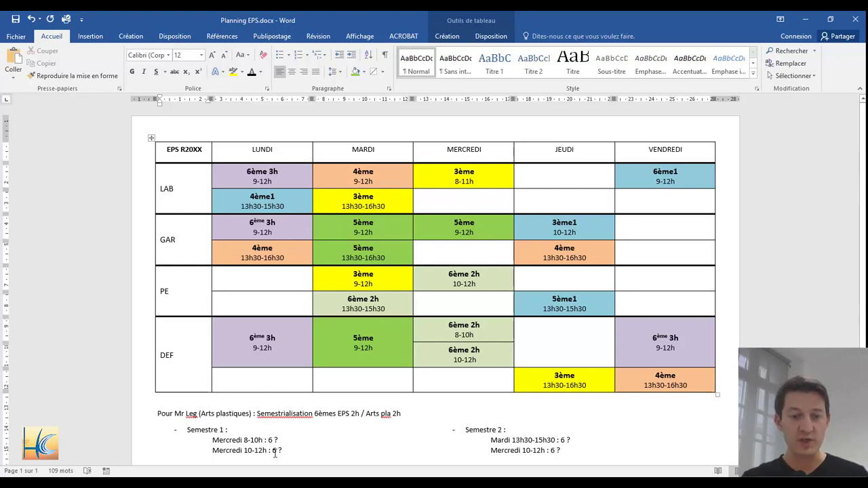
pyautogui.moveTo(253, 483)
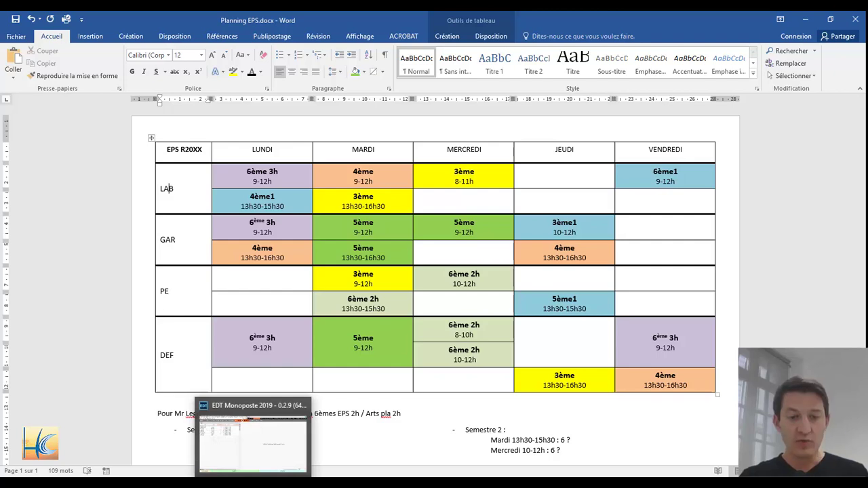
pyautogui.click(292, 421)
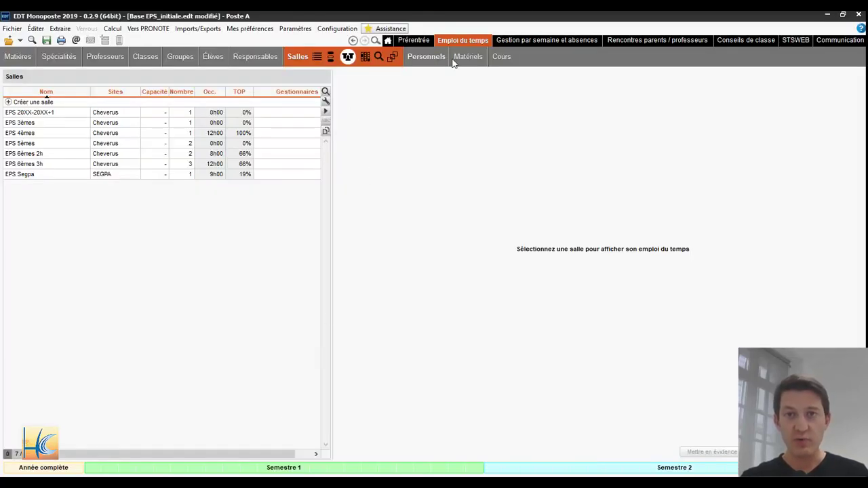
pyautogui.click(503, 56)
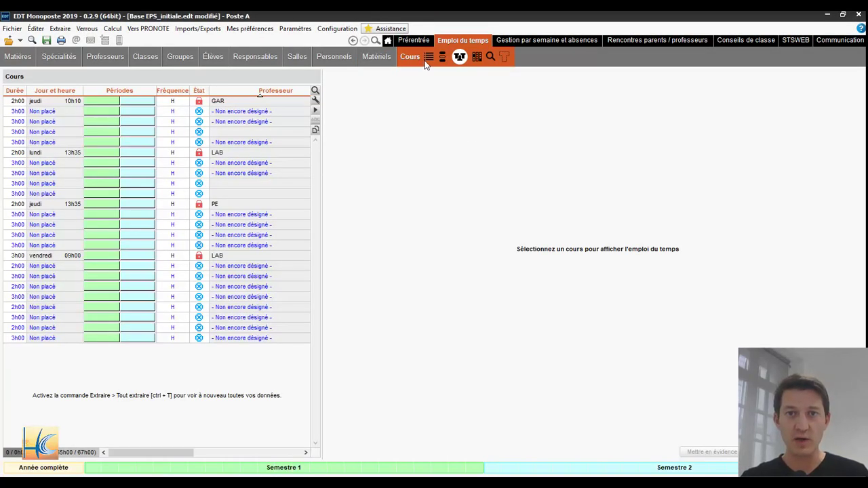
pyautogui.click(430, 57)
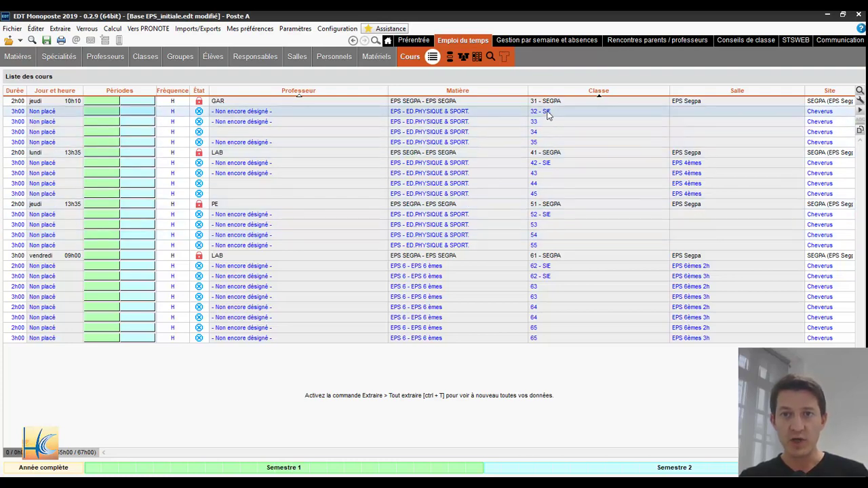
# Step: Assign the EPS 3èmes room to the four EPS courses of classes 32 - SIE, 33, 34 and 35
pyautogui.moveTo(548, 115); pyautogui.dragTo(549, 142)
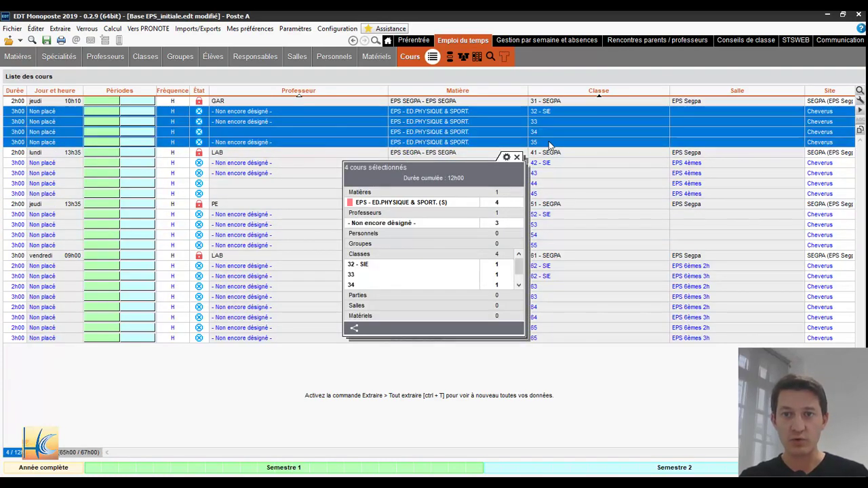
pyautogui.click(517, 158)
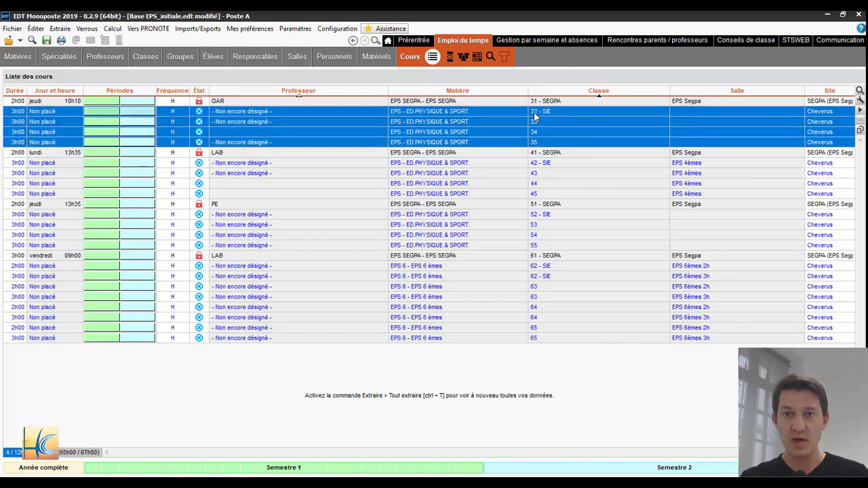
pyautogui.moveTo(535, 119)
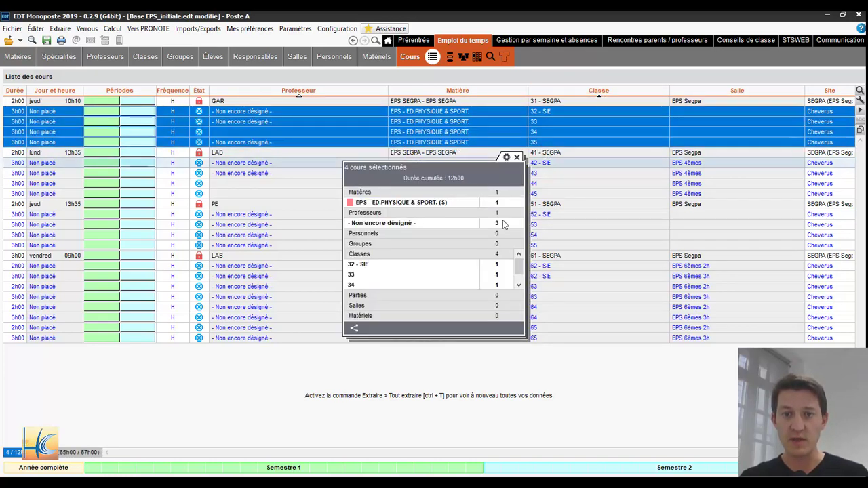
pyautogui.click(472, 305)
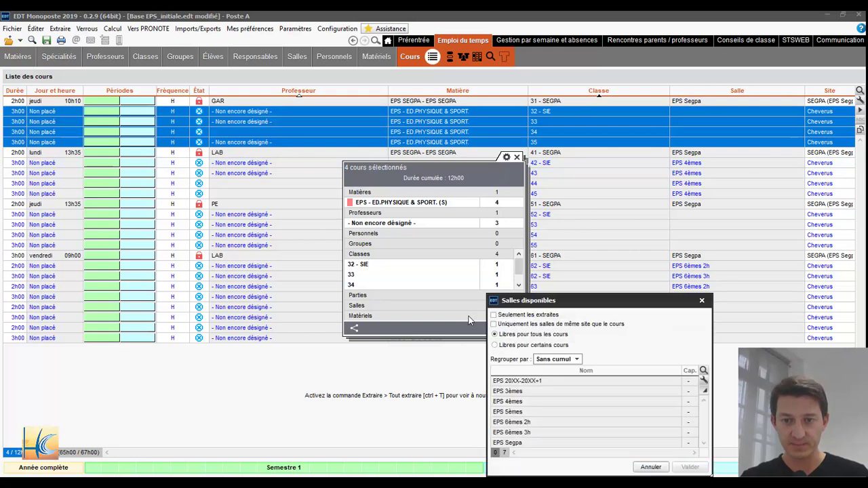
pyautogui.click(516, 402)
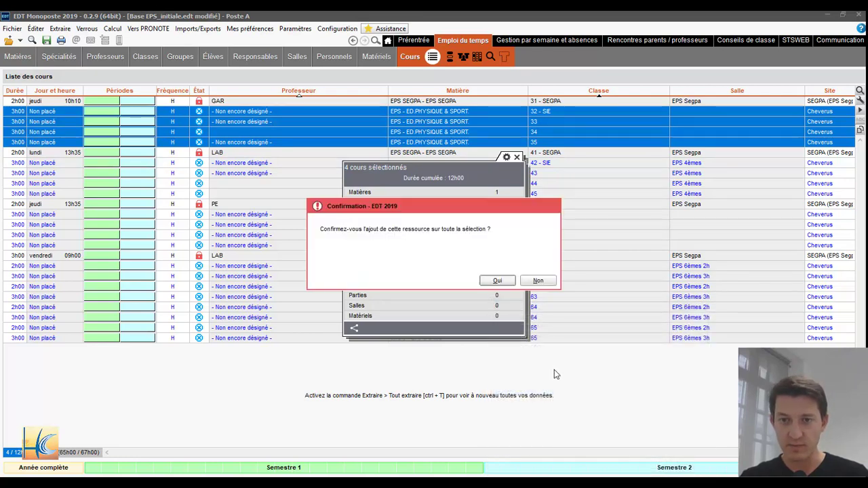
pyautogui.click(690, 467)
pyautogui.click(510, 282)
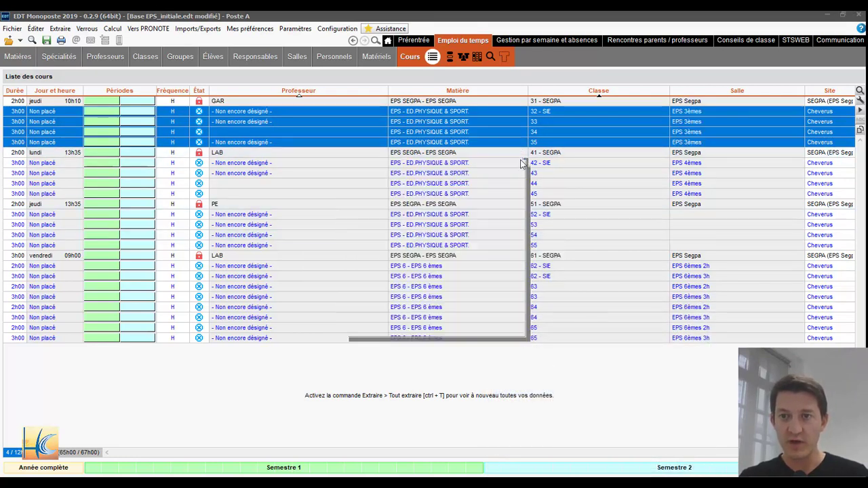
# Step: Assign the EPS 5èmes room to the EPS courses of classes 52 - SIE, 53, 54 and 55, and close the course card
pyautogui.click(664, 215)
pyautogui.keyDown('shift'); pyautogui.click(704, 247); pyautogui.keyUp('shift')
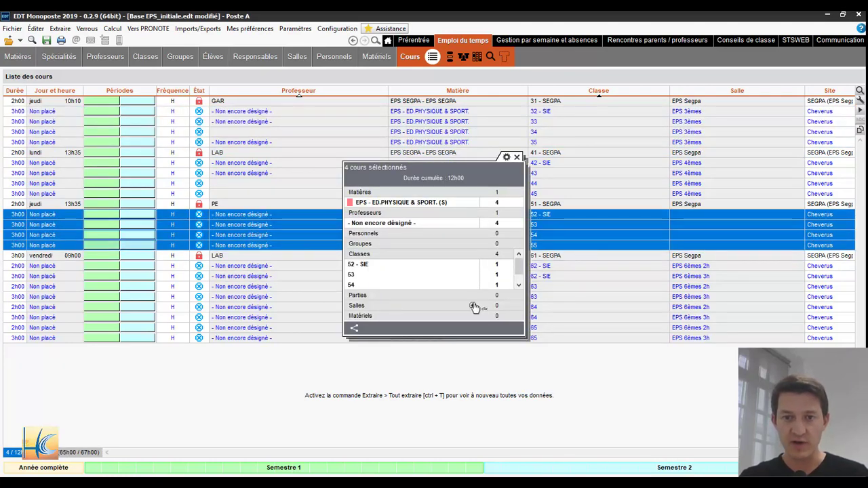
pyautogui.click(473, 309)
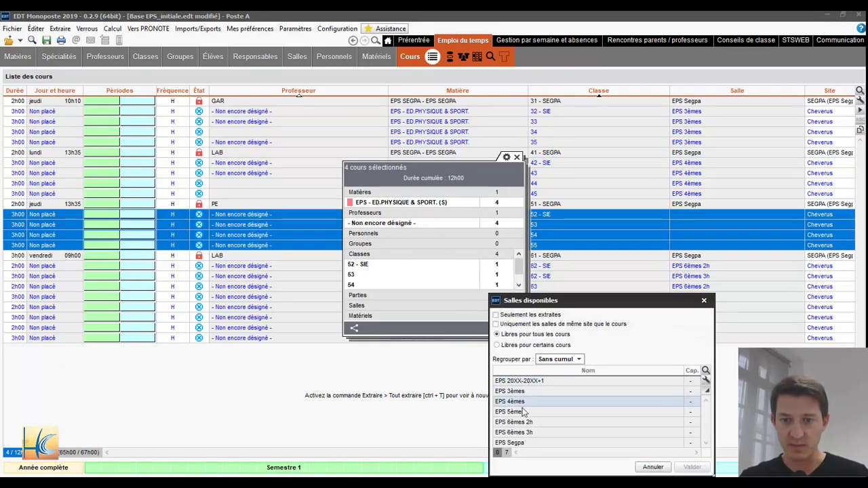
pyautogui.click(512, 411)
pyautogui.click(693, 467)
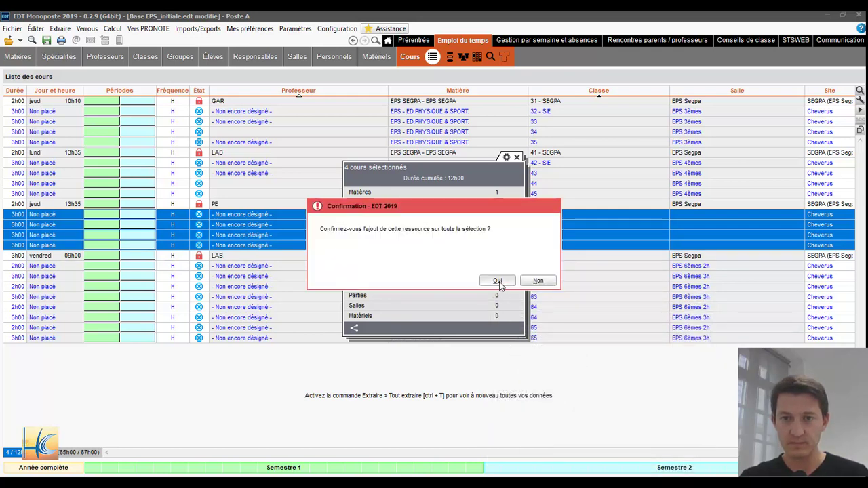
pyautogui.click(499, 283)
pyautogui.click(516, 157)
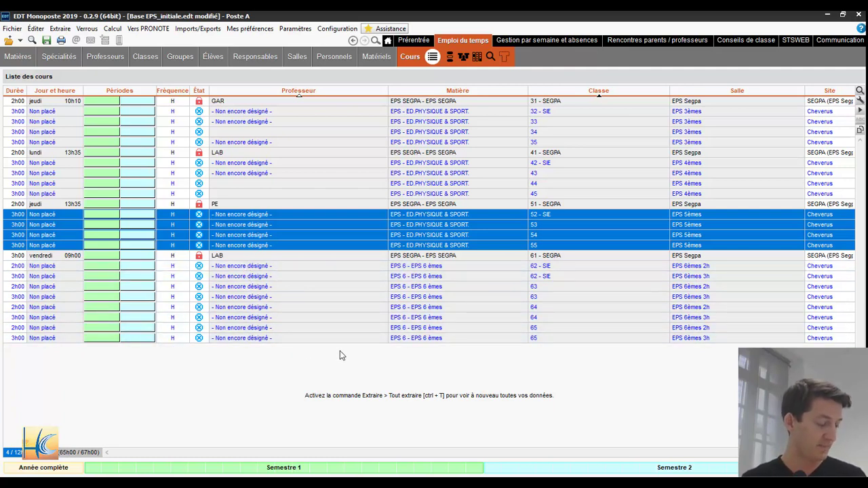
# Step: Bring up the Word schedule, and in EDT display the EPS 3èmes room's weekly unavailabilities and wishes, widening the grid to show Monday to Friday
pyautogui.hotkey('alt', 'Tab')
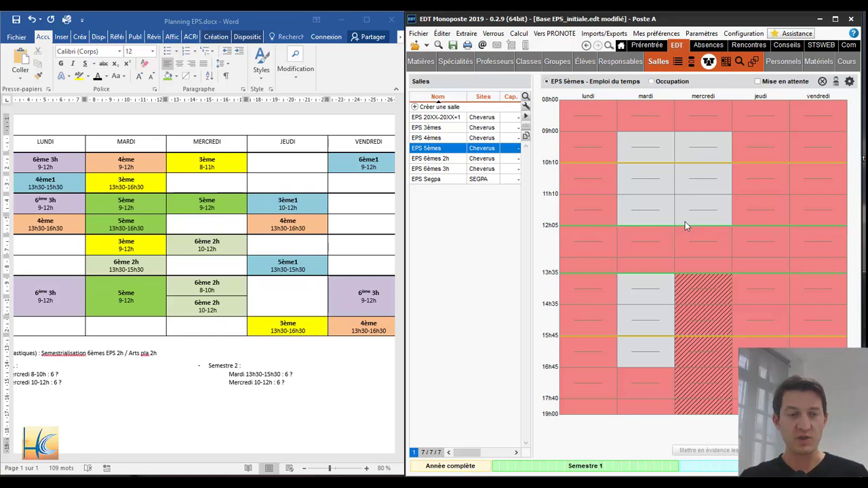
pyautogui.press('Up')
pyautogui.press('Up')
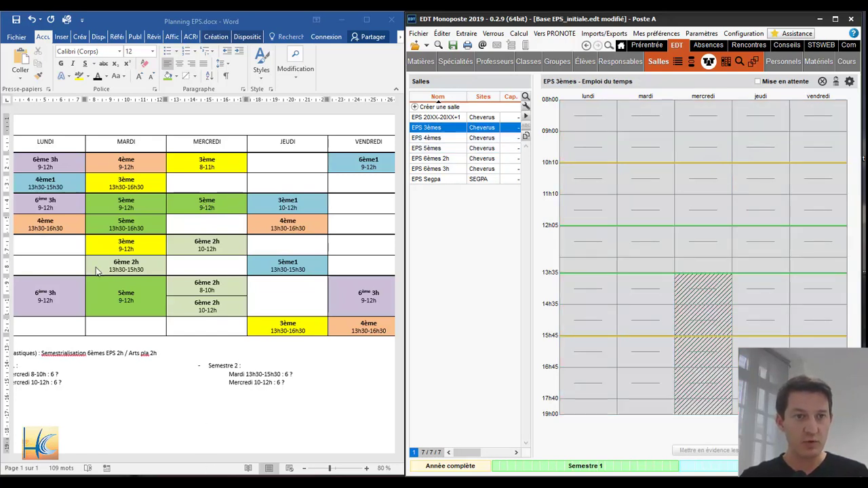
pyautogui.click(691, 61)
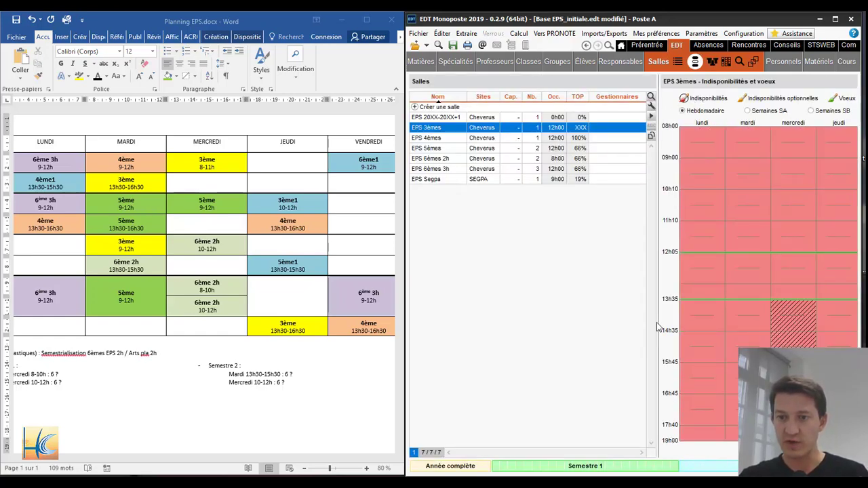
pyautogui.moveTo(656, 328); pyautogui.dragTo(555, 325)
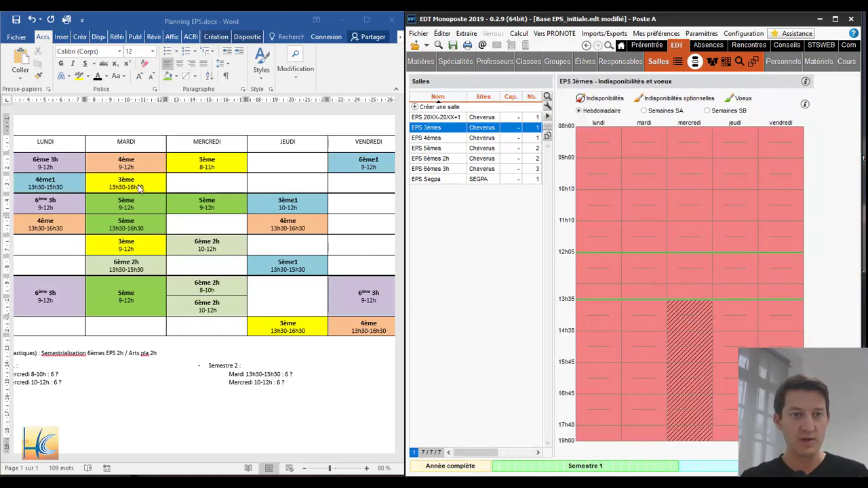
# Step: Make the EPS 3èmes room available Tuesday 9h00-12h05 and 13h35-16h45, Wednesday 8h00-11h10 and Thursday 13h35-16h45
pyautogui.click(691, 134)
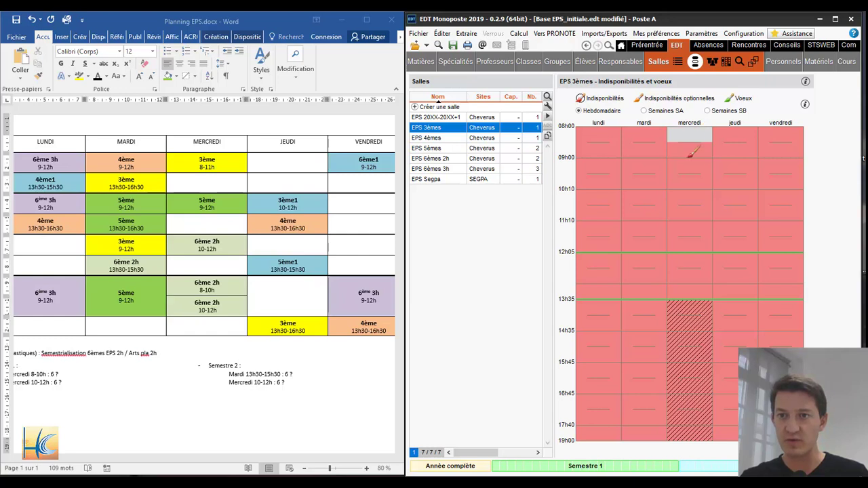
pyautogui.moveTo(690, 155); pyautogui.dragTo(697, 207)
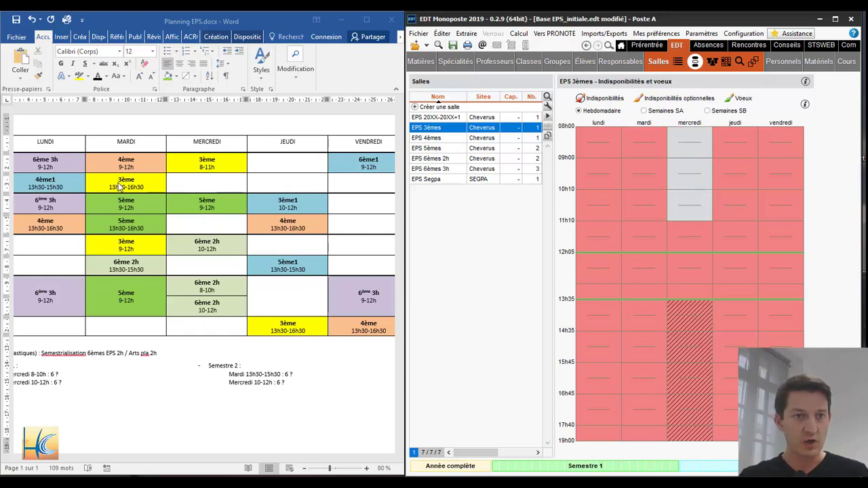
pyautogui.moveTo(658, 301)
pyautogui.mouseDown()
pyautogui.moveTo(658, 379)
pyautogui.moveTo(649, 365)
pyautogui.mouseUp()
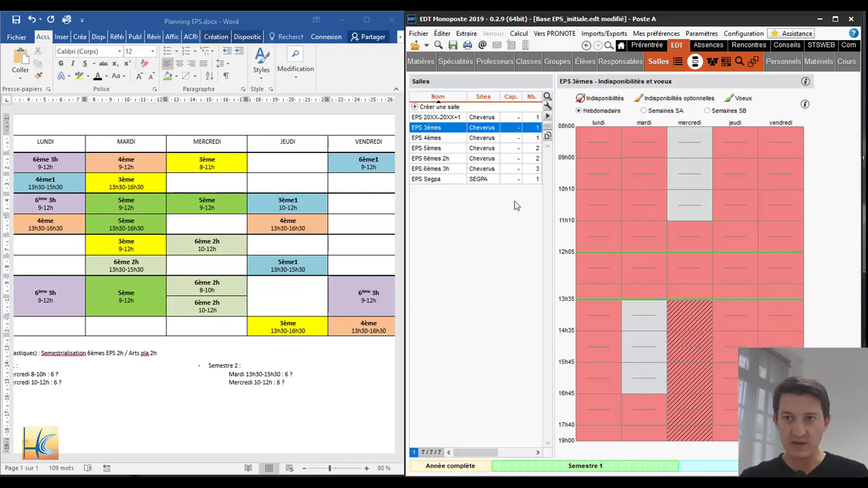
pyautogui.moveTo(654, 165); pyautogui.dragTo(659, 242)
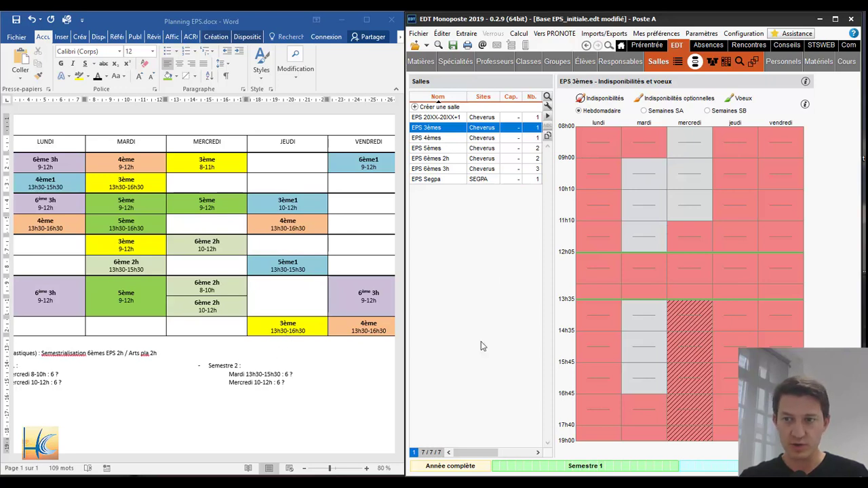
pyautogui.moveTo(742, 304); pyautogui.dragTo(727, 390)
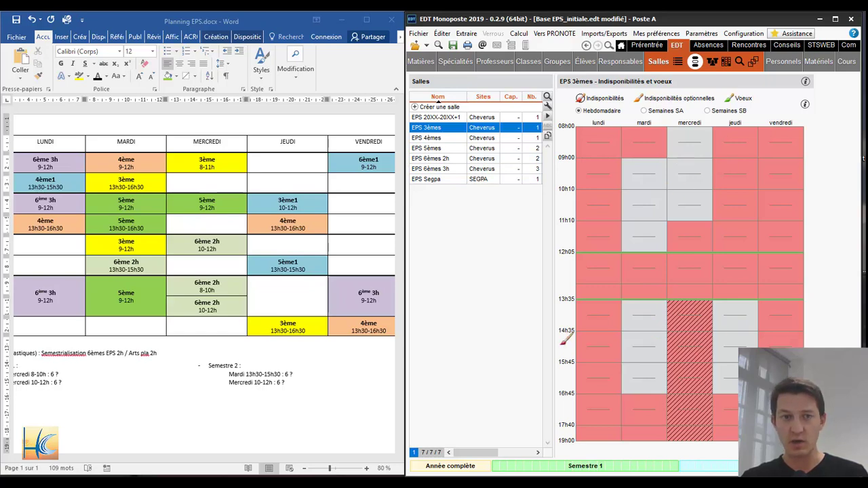
# Step: Review the weekly unavailabilities of the EPS 4èmes, EPS 5èmes, EPS 6èmes 2h, EPS 6èmes 3h and EPS Segpa rooms
pyautogui.click(432, 138)
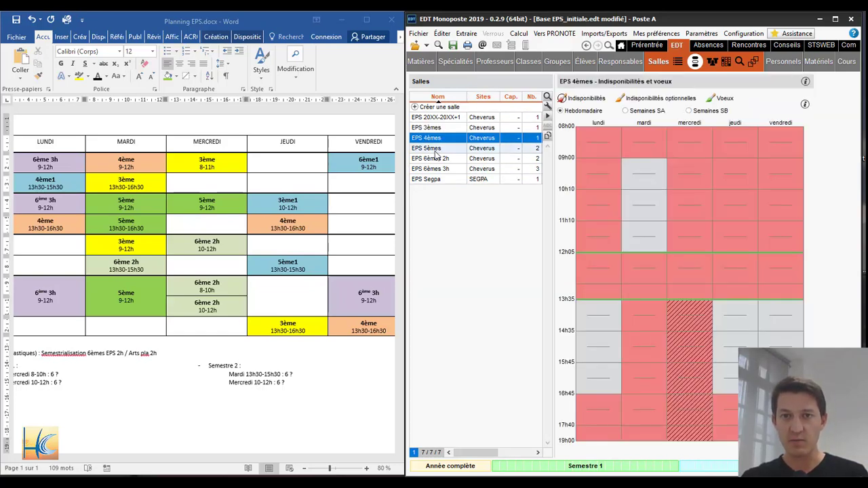
pyautogui.click(434, 148)
pyautogui.click(437, 159)
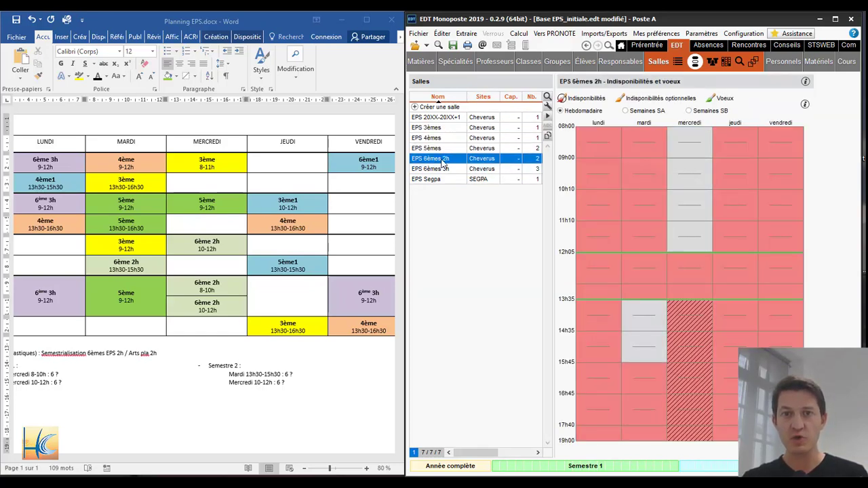
pyautogui.click(441, 169)
pyautogui.click(444, 178)
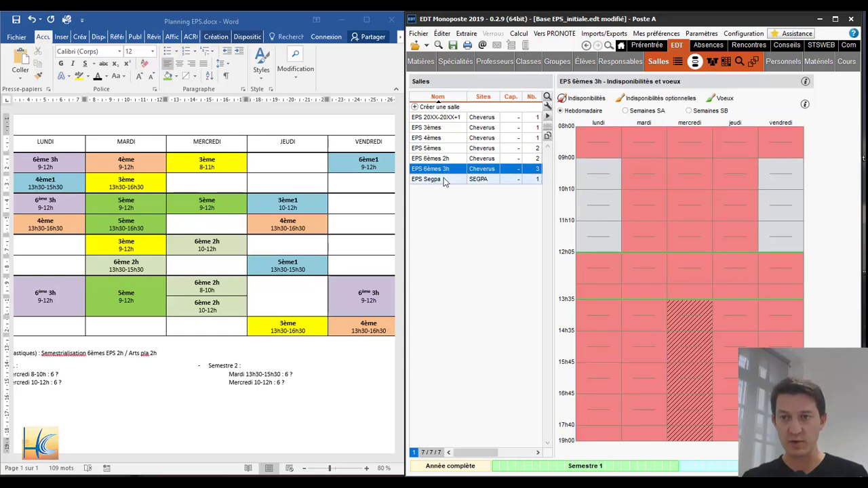
# Step: Switch the rooms to their timetable view and show the EPS 5èmes timetable beside the Word schedule, widening the grid
pyautogui.click(712, 62)
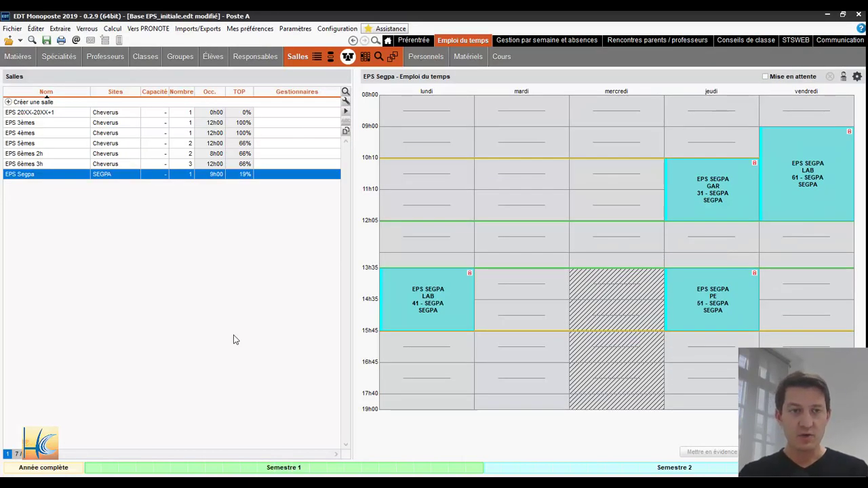
pyautogui.click(24, 144)
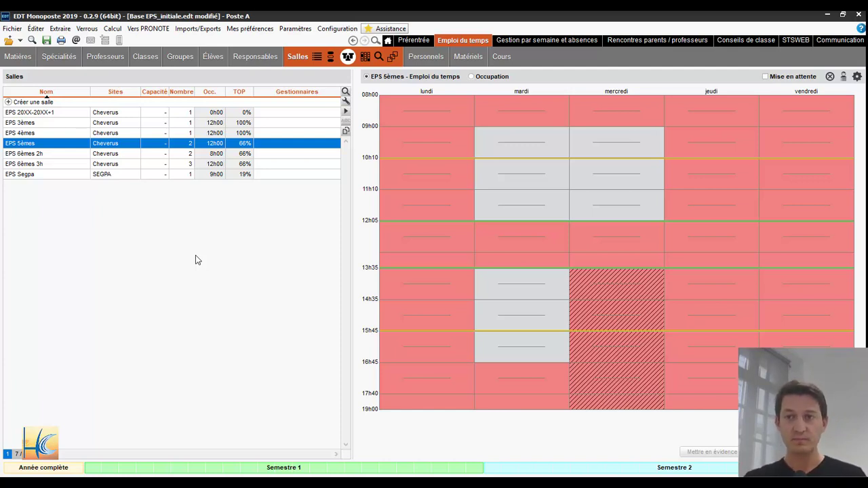
pyautogui.click(843, 14)
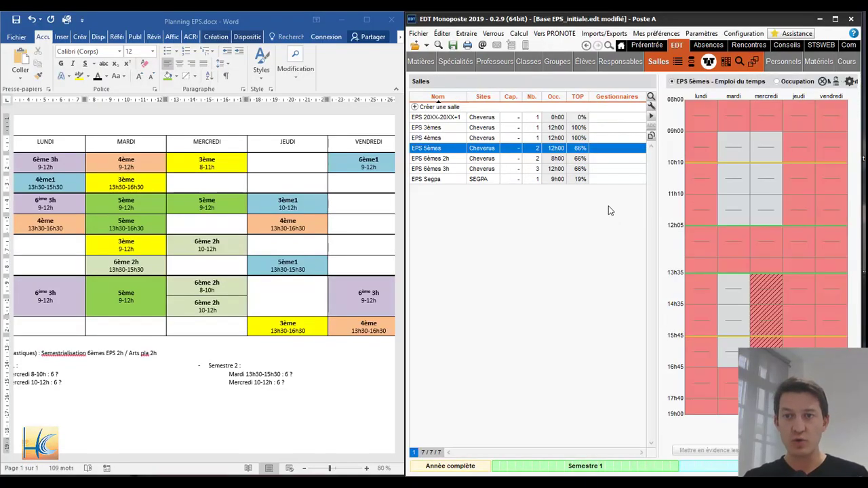
pyautogui.moveTo(655, 223); pyautogui.dragTo(571, 223)
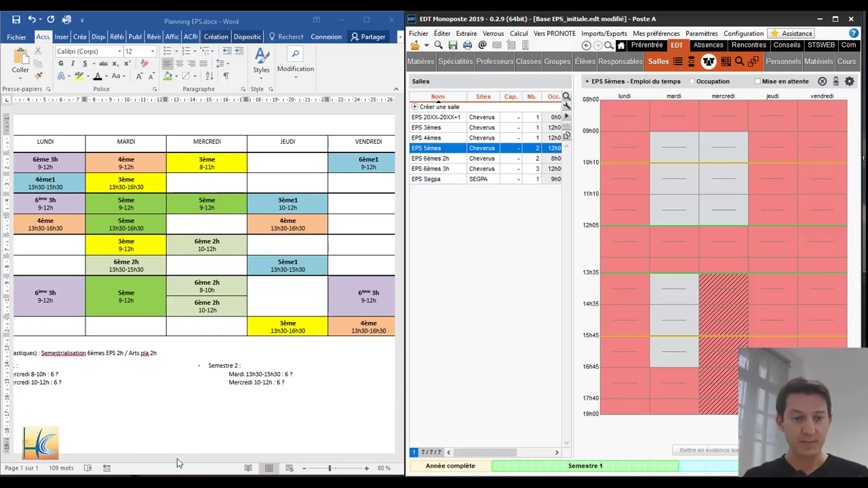
# Step: Compare the EPS 6èmes 3h, EPS 6èmes 2h and EPS 5èmes rooms' available slots with the schedule in Word
pyautogui.click(52, 167)
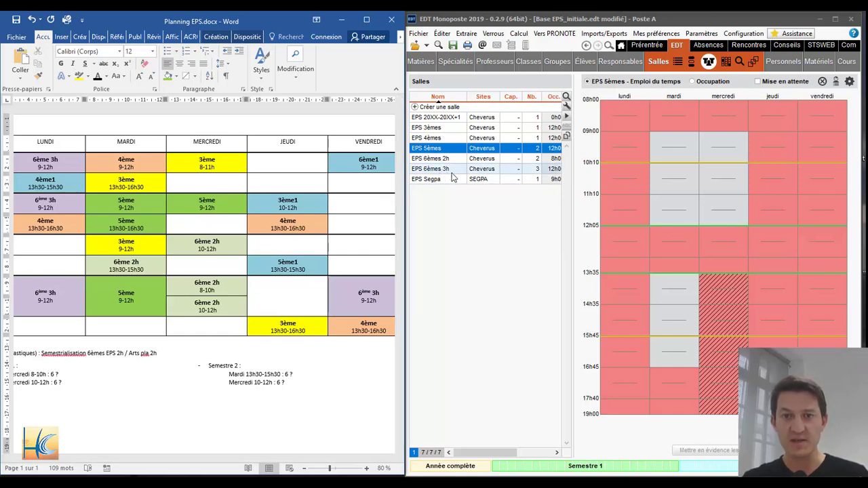
pyautogui.click(535, 169)
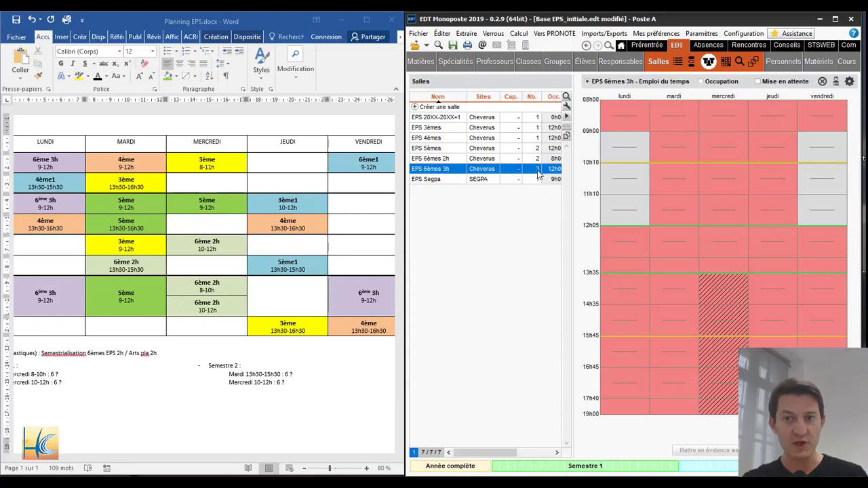
pyautogui.click(431, 159)
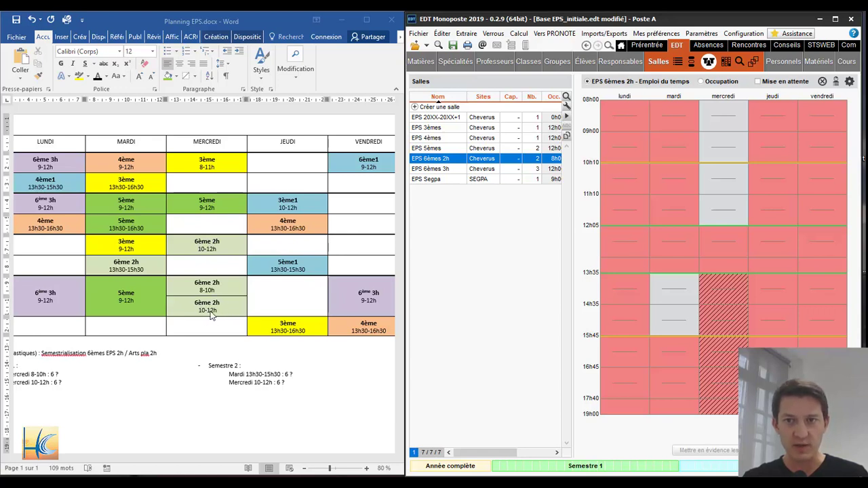
pyautogui.click(487, 148)
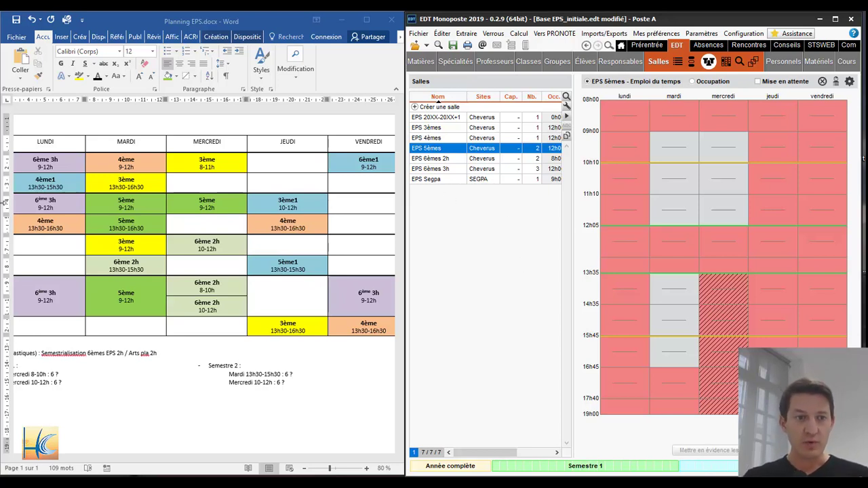
pyautogui.click(432, 168)
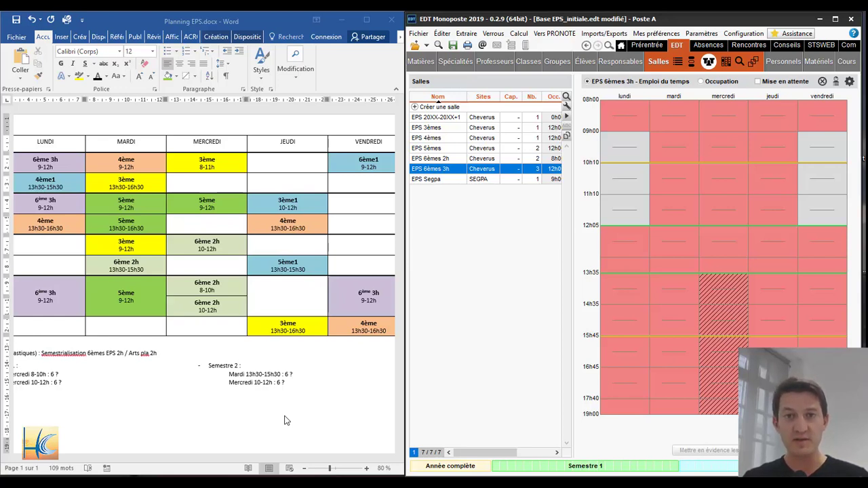
# Step: Create a 3h00 reservation of the EPS 6èmes 3h room on Friday at 9h00, with the subject EPS OC - EPS Occupation virtuelle salles
pyautogui.click(819, 136)
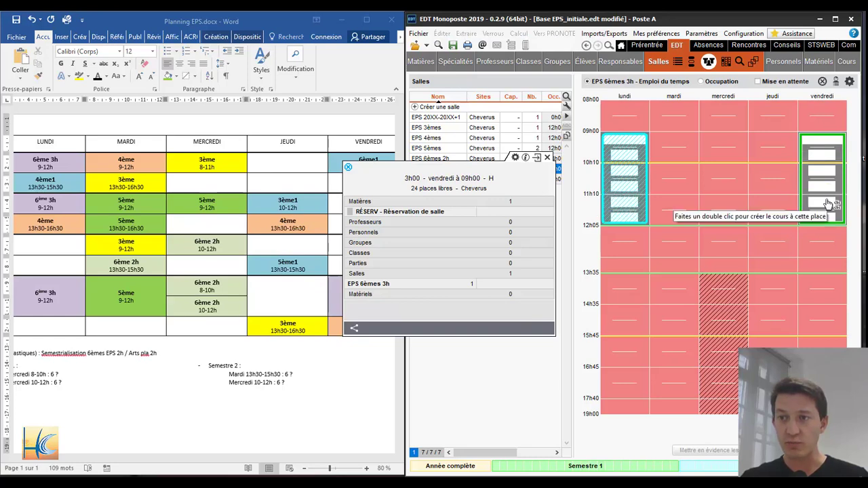
pyautogui.doubleClick(829, 195)
pyautogui.click(698, 281)
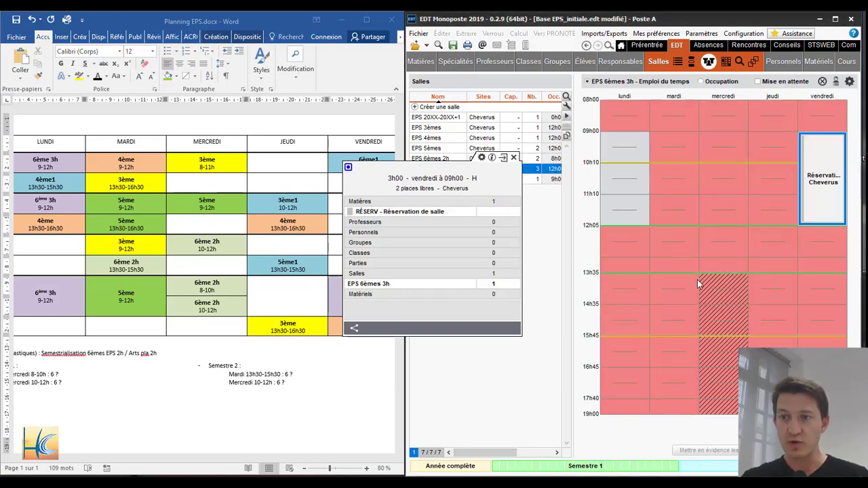
pyautogui.doubleClick(378, 213)
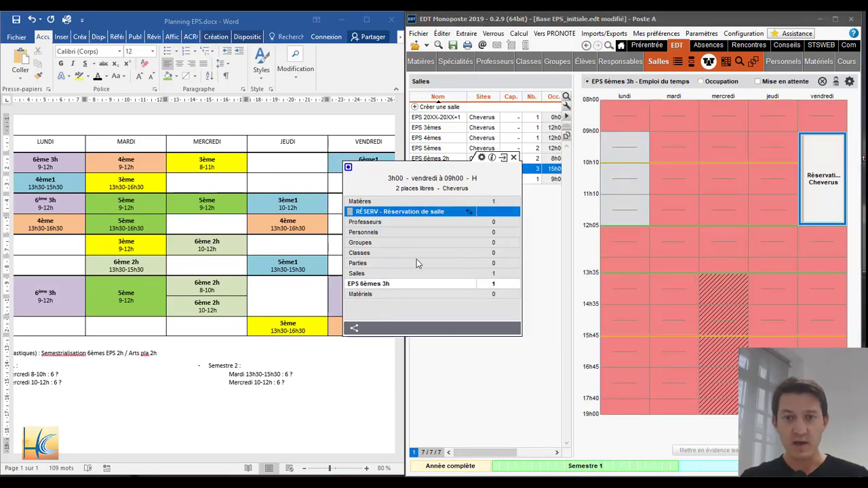
pyautogui.click(437, 199)
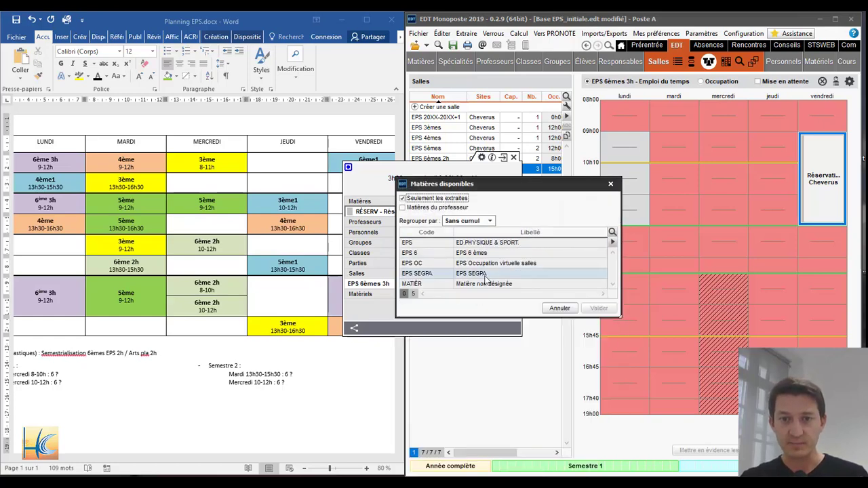
pyautogui.click(490, 263)
pyautogui.click(599, 308)
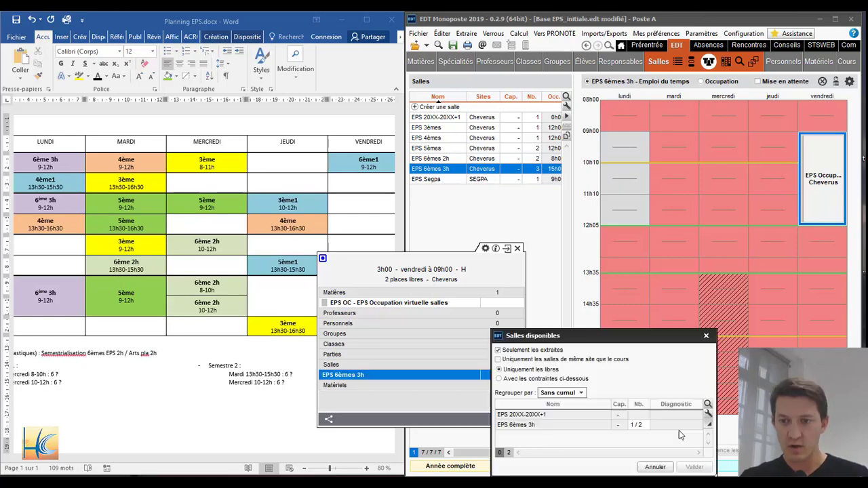
# Step: Add one more EPS 6èmes 3h room to the Friday reservation for a total of 2, and close its card
pyautogui.doubleClick(493, 376)
pyautogui.click(644, 425)
pyautogui.doubleClick(565, 425)
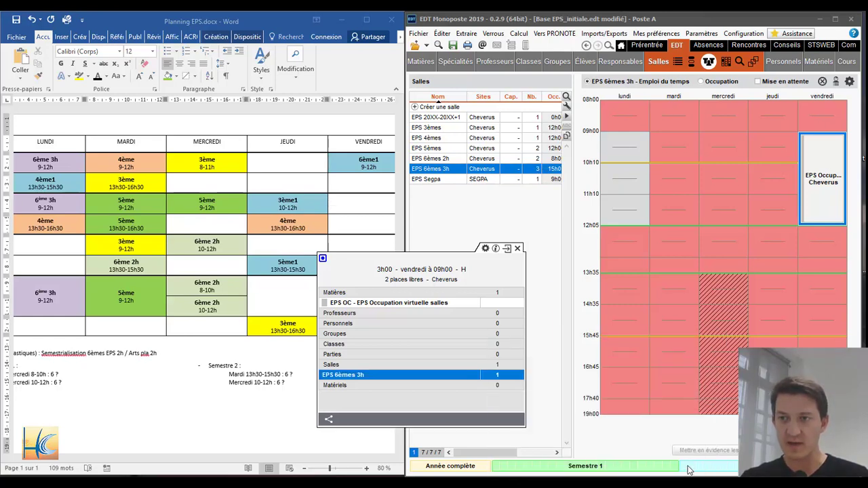
pyautogui.click(496, 376)
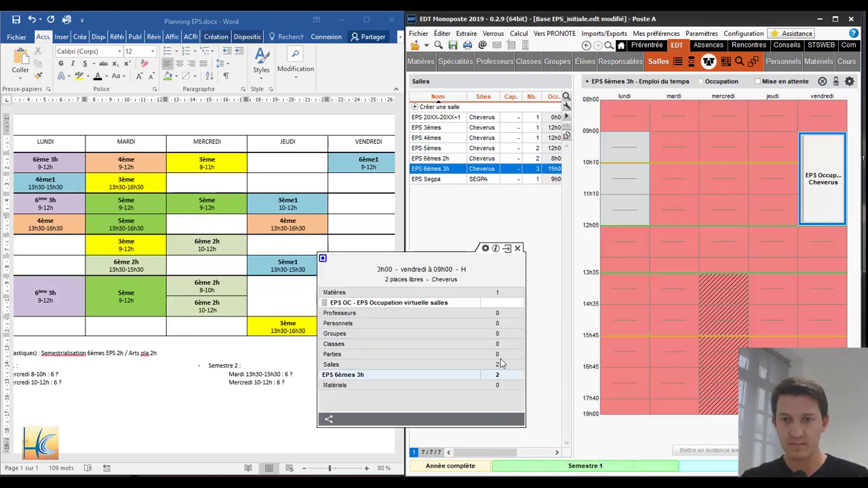
pyautogui.click(518, 248)
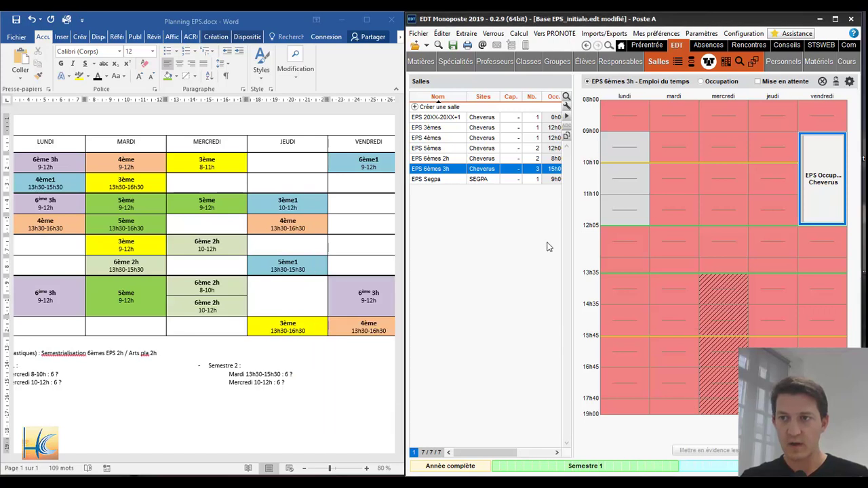
# Step: Lock the Friday 9h00 EPS Occupation virtuelle salles reservation in its place, and close its card
pyautogui.click(827, 201)
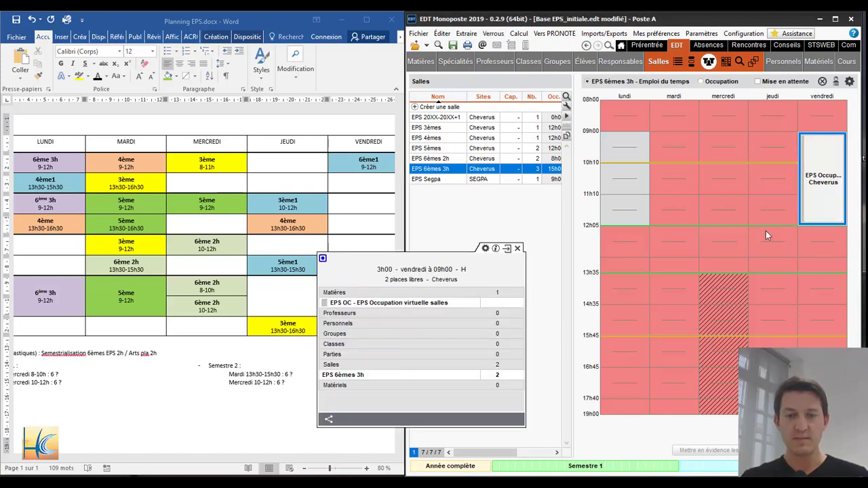
pyautogui.click(626, 201)
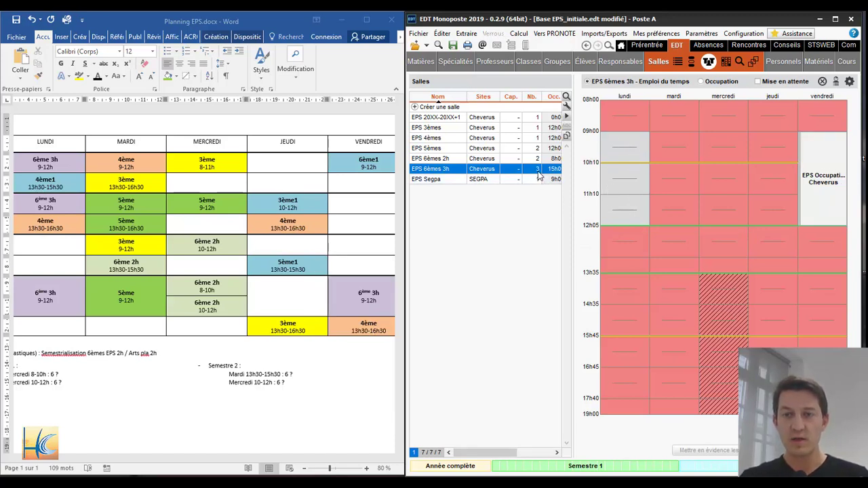
pyautogui.click(820, 180)
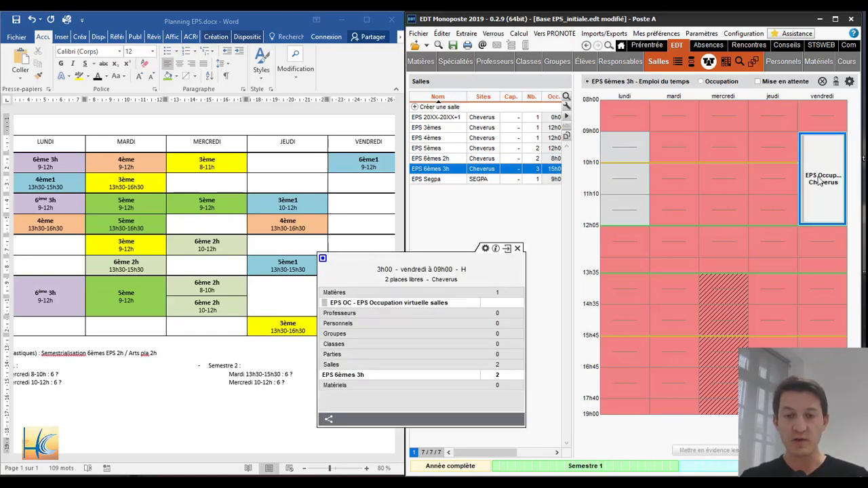
pyautogui.moveTo(414, 379)
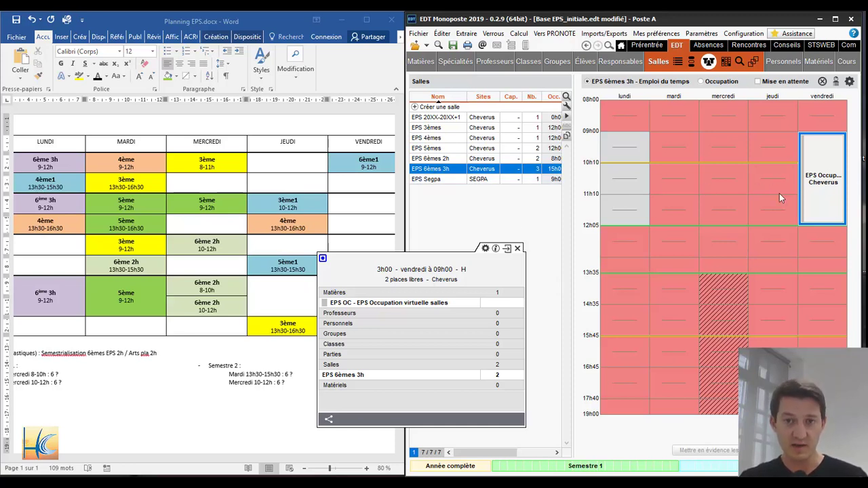
pyautogui.rightClick(819, 193)
pyautogui.click(752, 330)
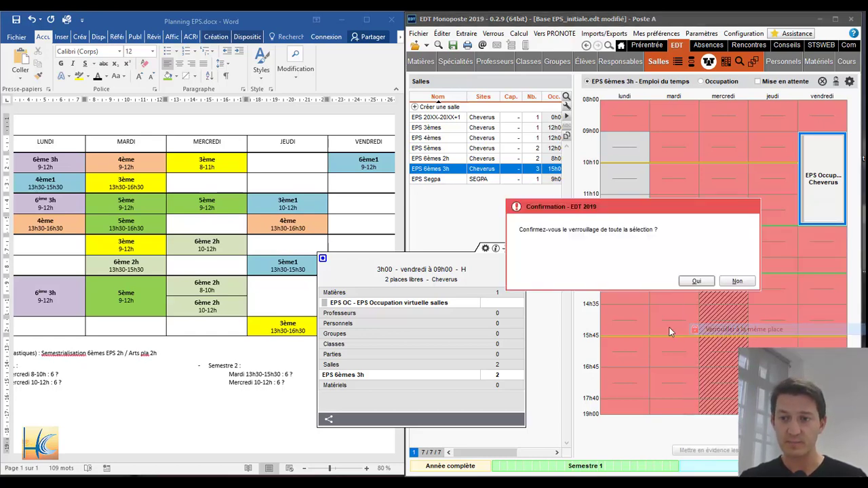
pyautogui.click(691, 281)
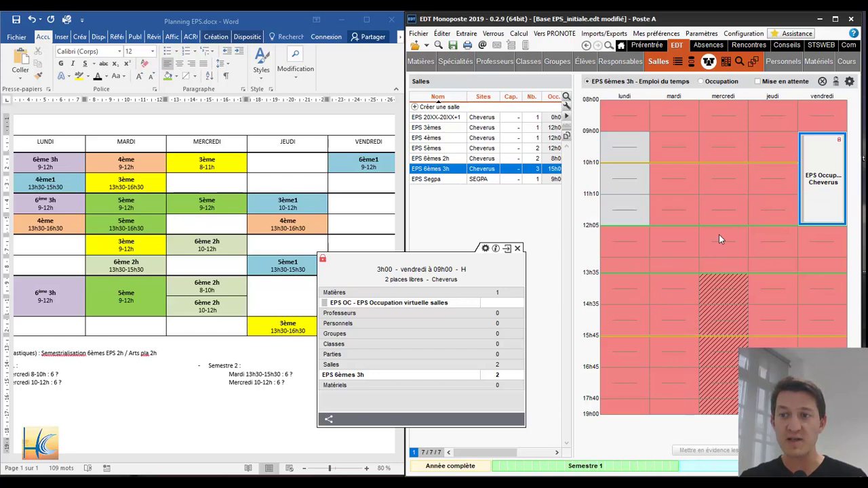
pyautogui.click(814, 201)
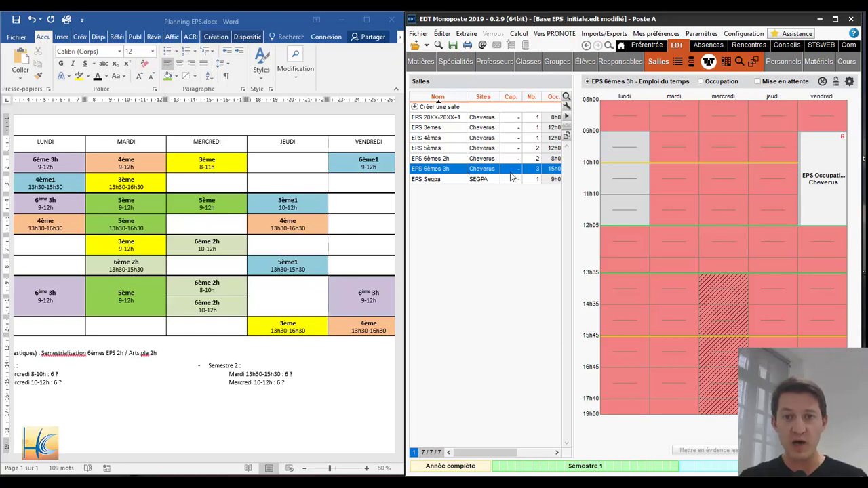
# Step: Check the EPS 6èmes 3h room's occupancy and create a 3h00 reservation of the EPS 5èmes room on Tuesday at 13h35
pyautogui.click(702, 80)
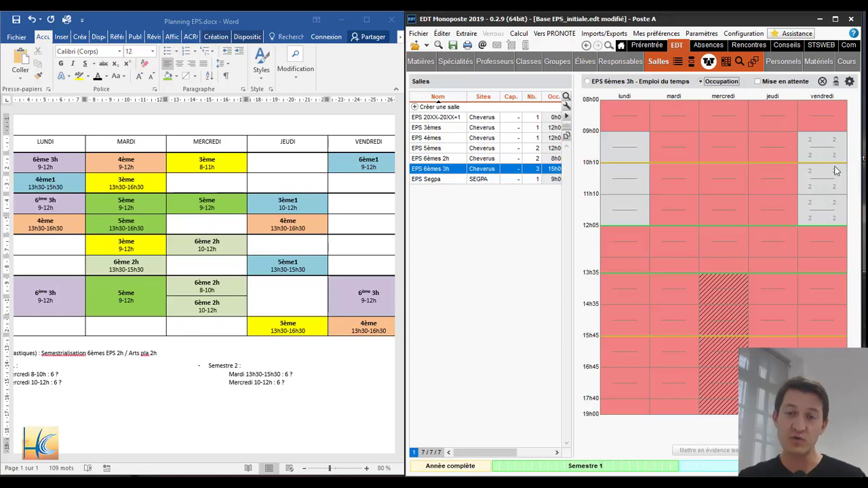
pyautogui.click(438, 149)
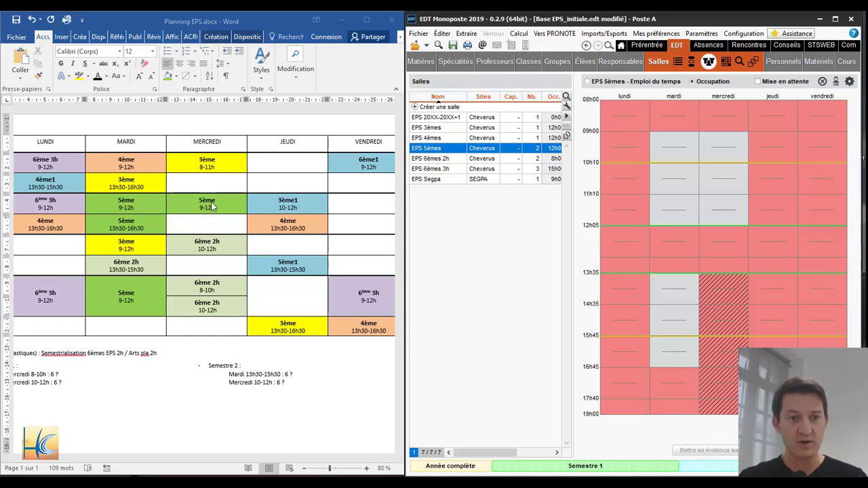
pyautogui.click(670, 281)
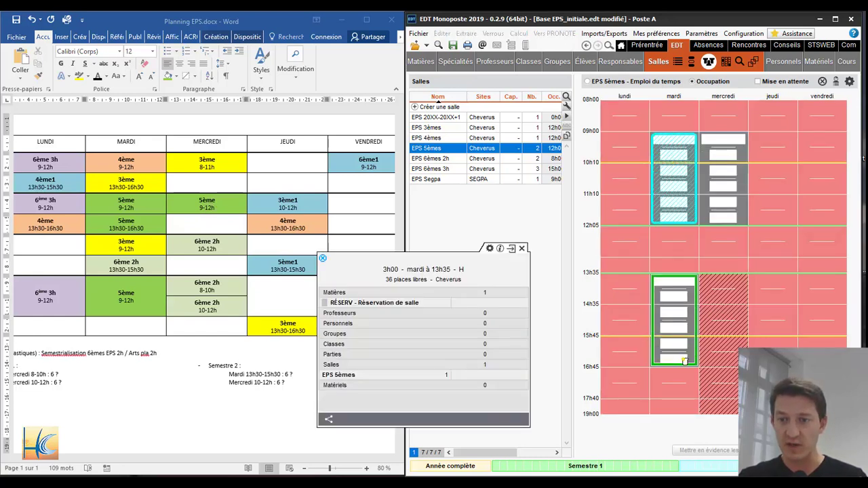
pyautogui.click(695, 281)
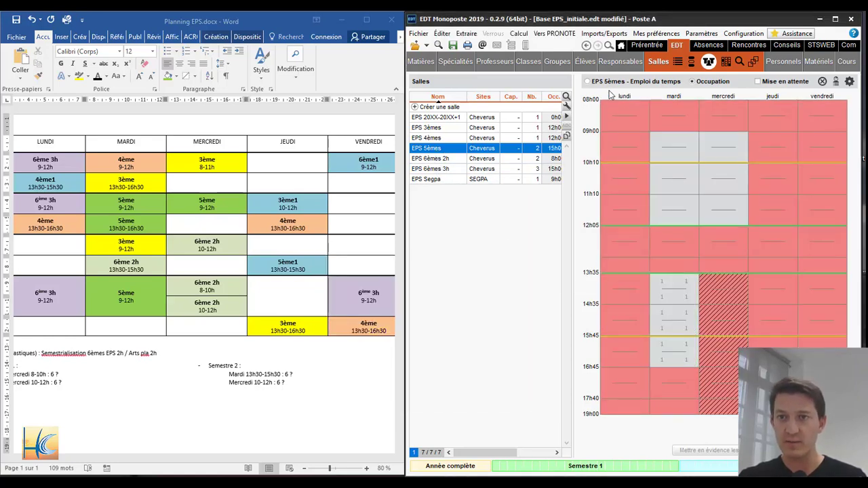
# Step: Change the subject of the EPS 5èmes room's Tuesday 13h35 reservation to EPS OC - EPS Occupation virtuelle salles
pyautogui.click(588, 82)
pyautogui.click(670, 296)
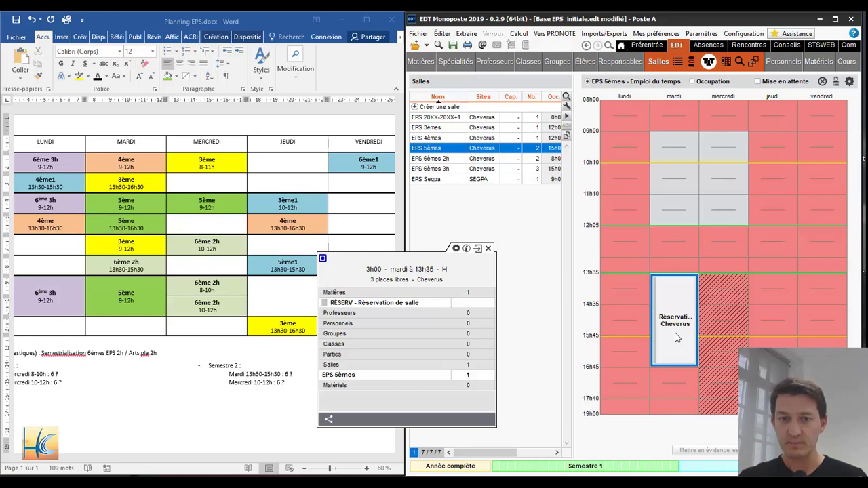
pyautogui.doubleClick(419, 302)
pyautogui.click(468, 409)
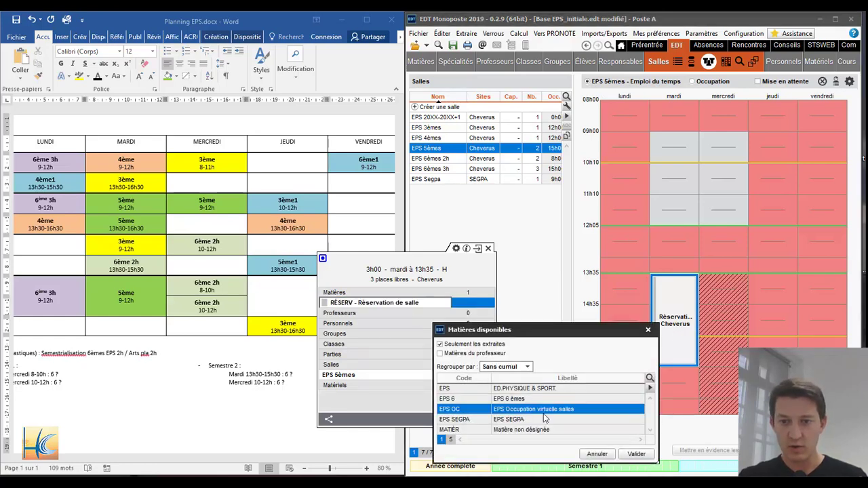
pyautogui.click(636, 453)
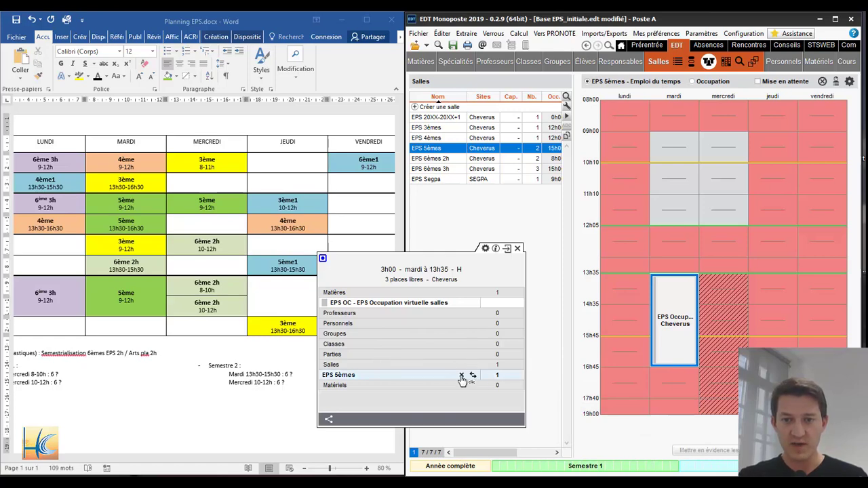
# Step: Lock the EPS 5èmes room's Tuesday 13h35 reservation in its place
pyautogui.rightClick(682, 328)
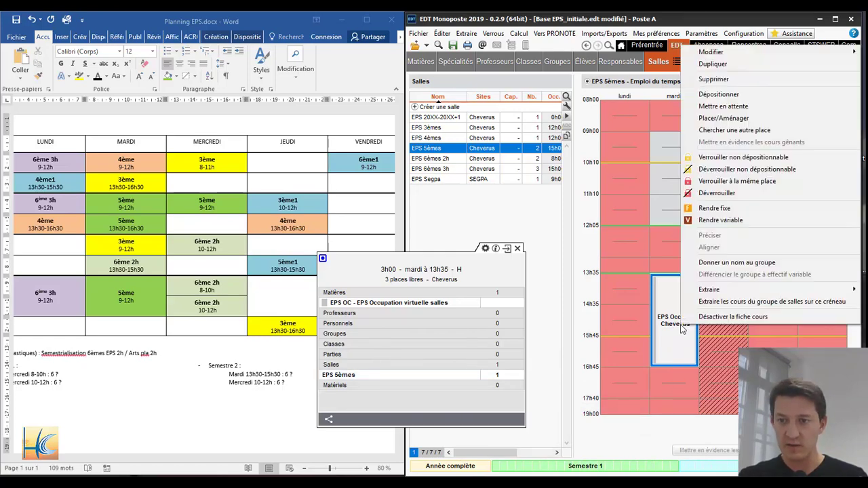
pyautogui.click(706, 181)
pyautogui.click(696, 283)
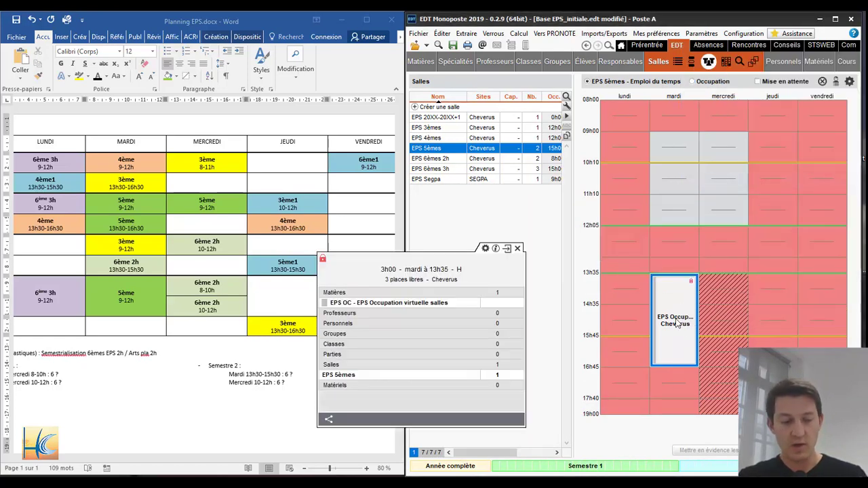
# Step: Duplicate the Tuesday 13h35 EPS 5èmes reservation and place the copy on Wednesday at 9h00
pyautogui.hotkey('ctrl', 'd')
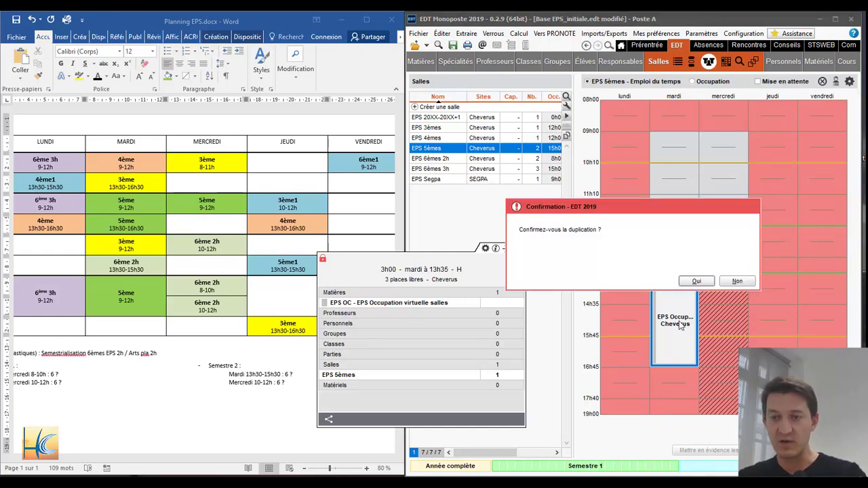
pyautogui.press('Return')
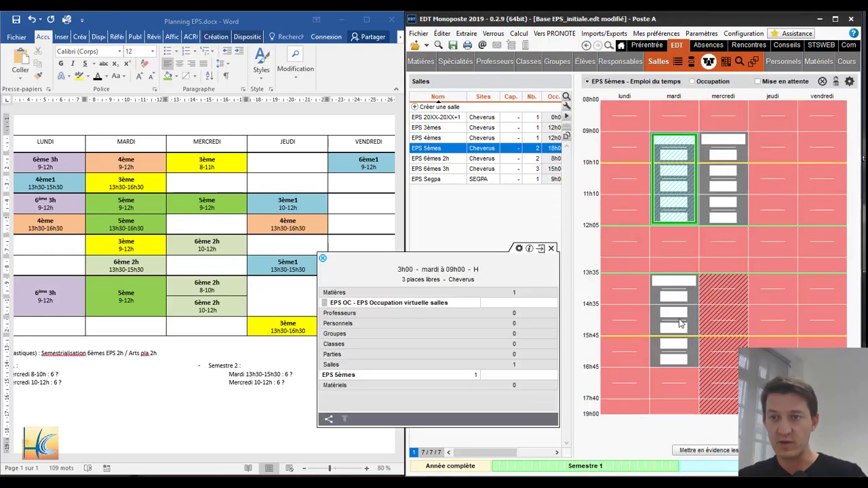
pyautogui.click(724, 192)
pyautogui.click(691, 281)
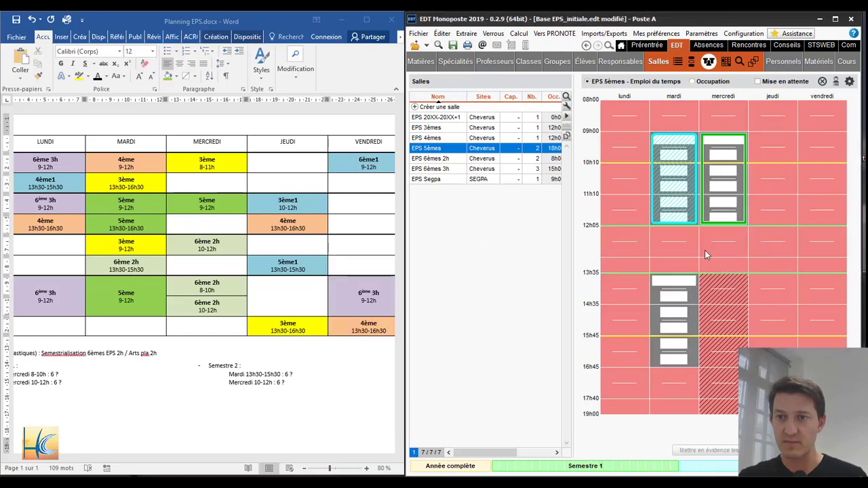
# Step: Lock the EPS 5èmes room's Wednesday 9h00 reservation in its place
pyautogui.rightClick(727, 192)
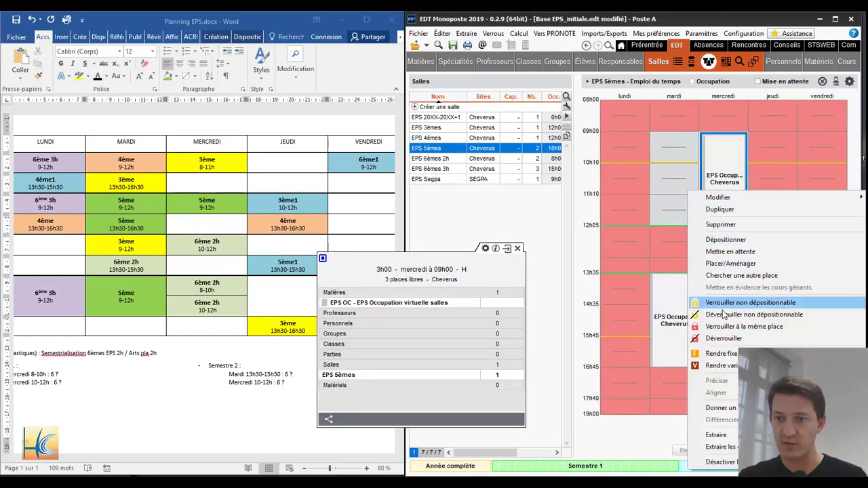
pyautogui.click(729, 327)
pyautogui.click(695, 284)
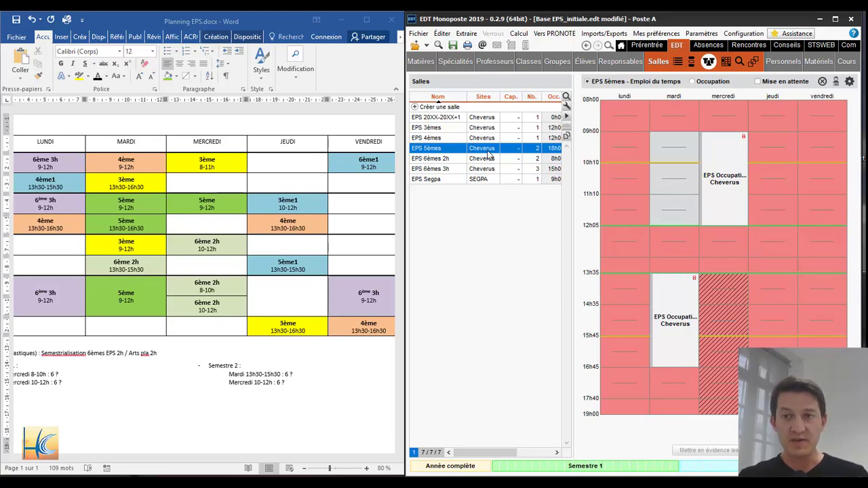
# Step: Check the EPS 5èmes room's occupancy and reserve the EPS 6èmes 2h room for 2h00 on Wednesday at 8h00 as locked EPS Occupation virtuelle salles
pyautogui.click(701, 82)
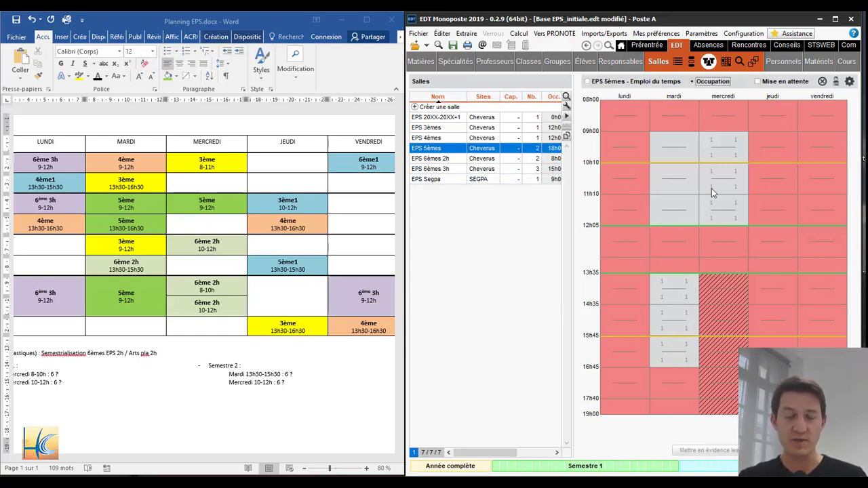
pyautogui.click(482, 159)
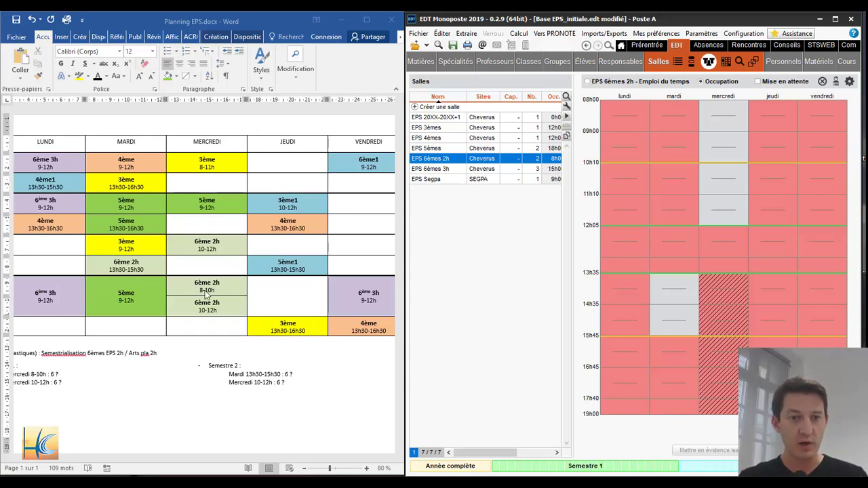
pyautogui.moveTo(723, 102); pyautogui.dragTo(723, 161)
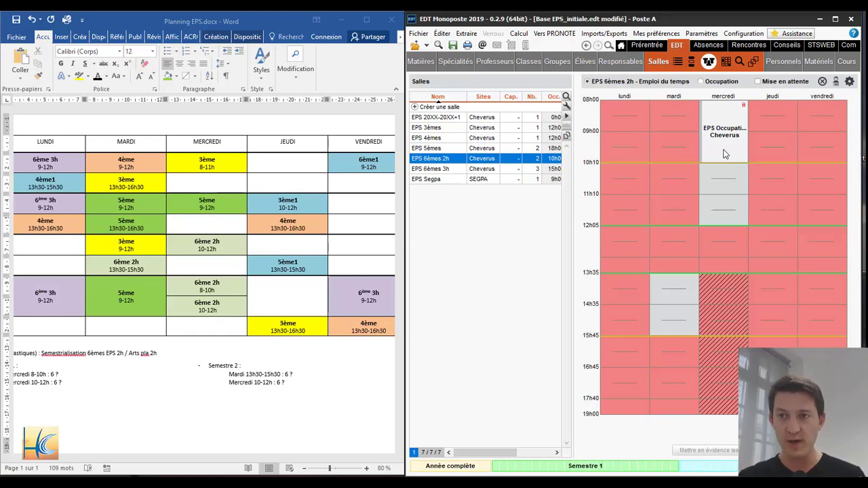
# Step: Review the available slots of the EPS 5èmes, EPS 3èmes and EPS 4èmes rooms
pyautogui.click(495, 148)
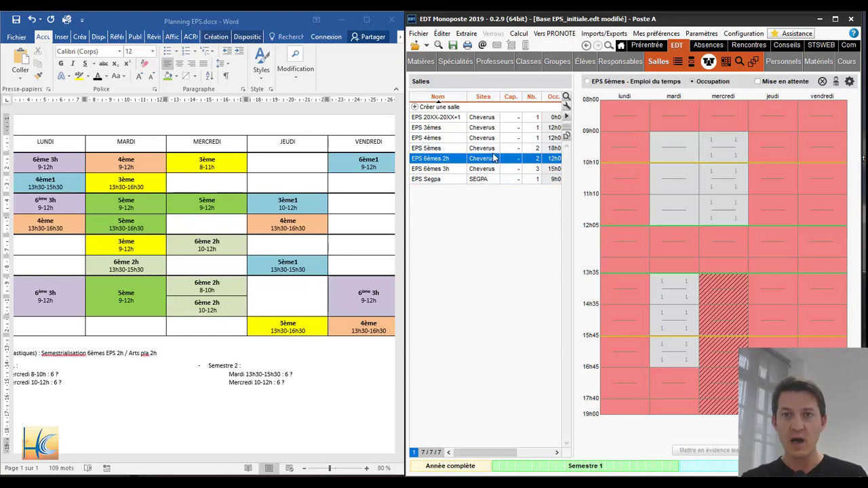
pyautogui.click(493, 127)
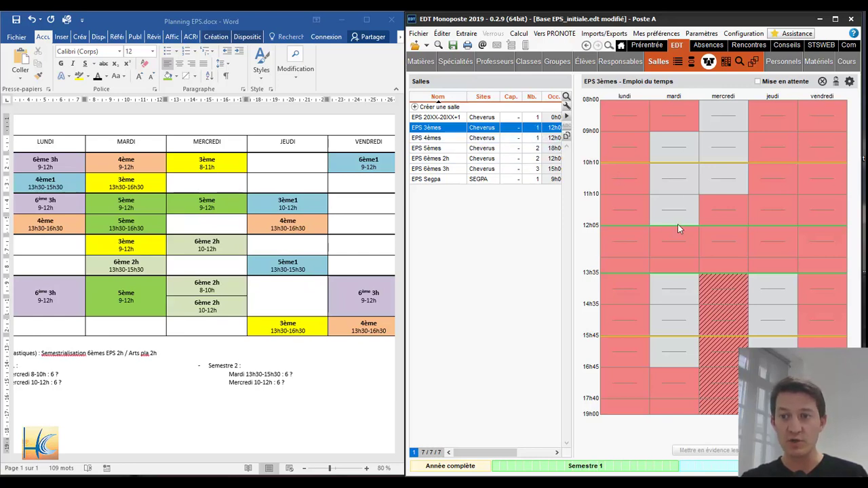
pyautogui.press('Down')
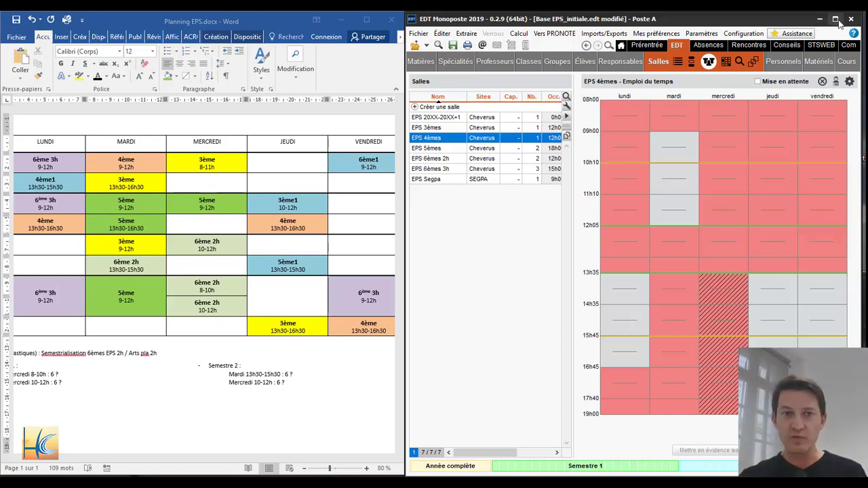
# Step: Zoom the Word schedule out to 70% and examine the teachers' weekly slots, and return to the EDT course list
pyautogui.keyDown('ctrl'); pyautogui.scroll(-1, 126, 388); pyautogui.keyUp('ctrl')
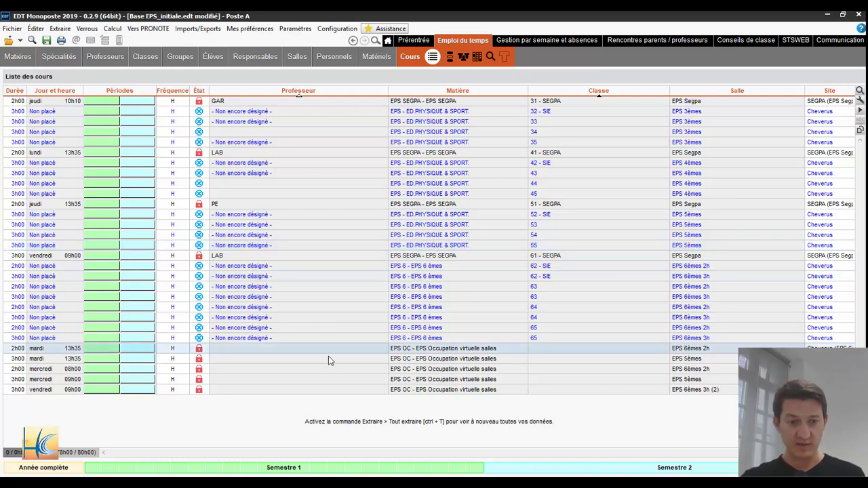
pyautogui.click(212, 483)
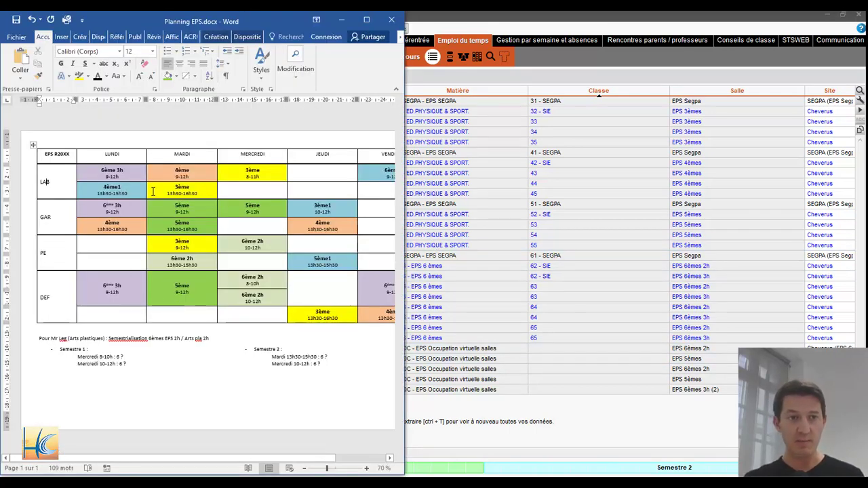
pyautogui.moveTo(177, 459); pyautogui.dragTo(190, 458)
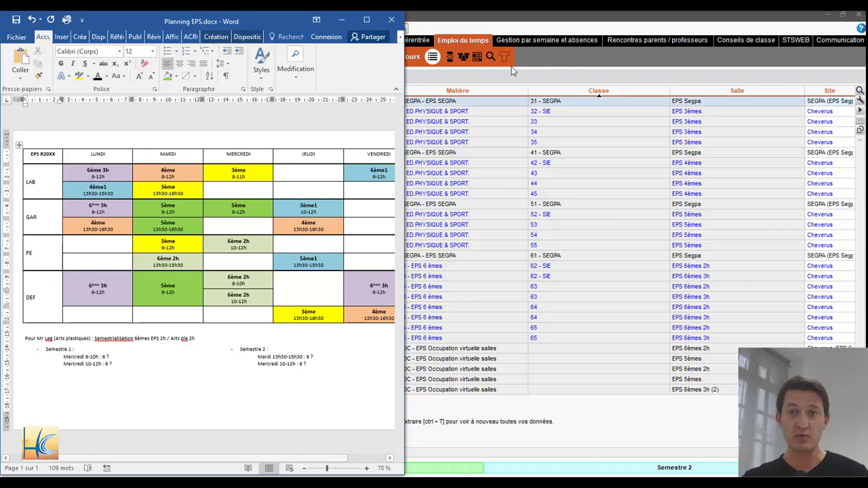
pyautogui.click(546, 67)
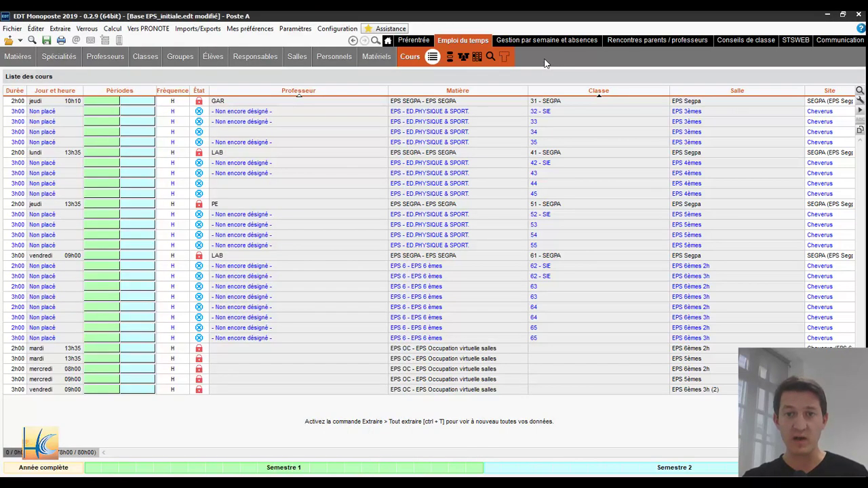
# Step: Add teacher LAB to class 44's unplaced 3h00 EPS course, and close its card
pyautogui.click(489, 185)
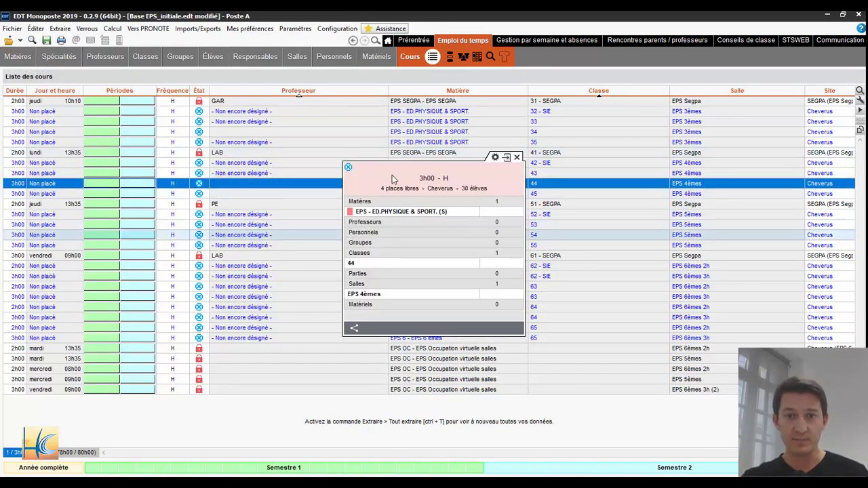
pyautogui.moveTo(392, 175); pyautogui.dragTo(386, 242)
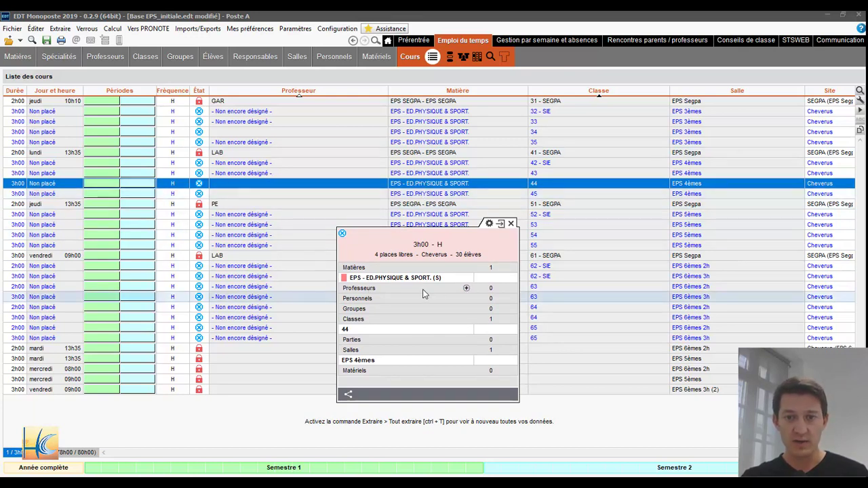
pyautogui.click(466, 289)
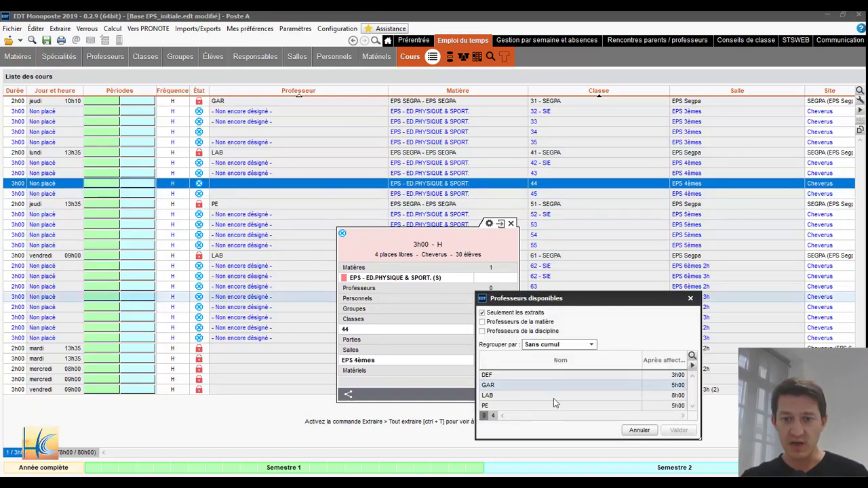
pyautogui.click(548, 396)
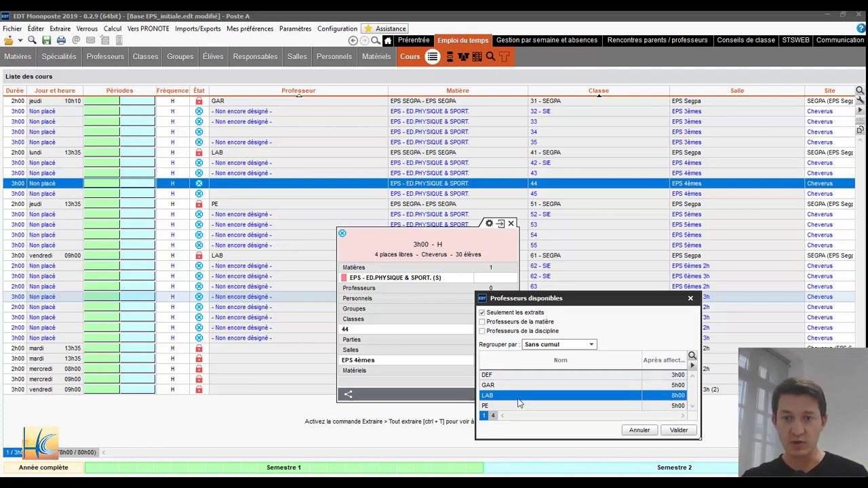
pyautogui.click(678, 430)
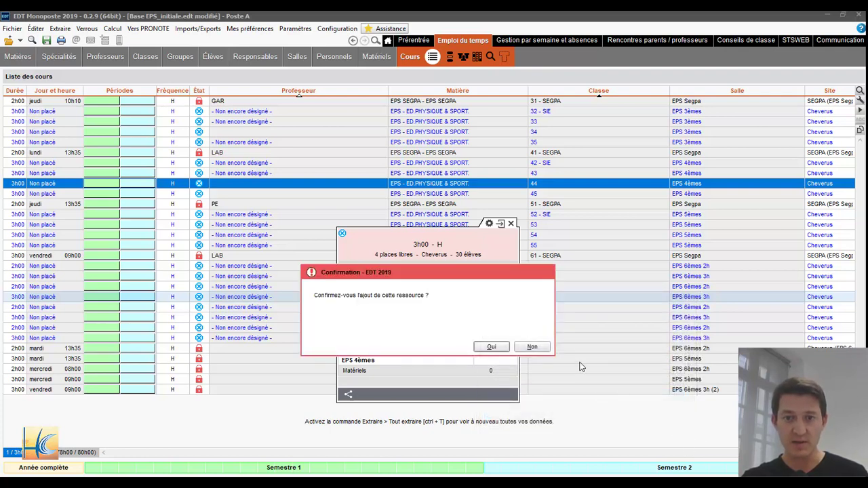
pyautogui.click(494, 348)
pyautogui.click(511, 223)
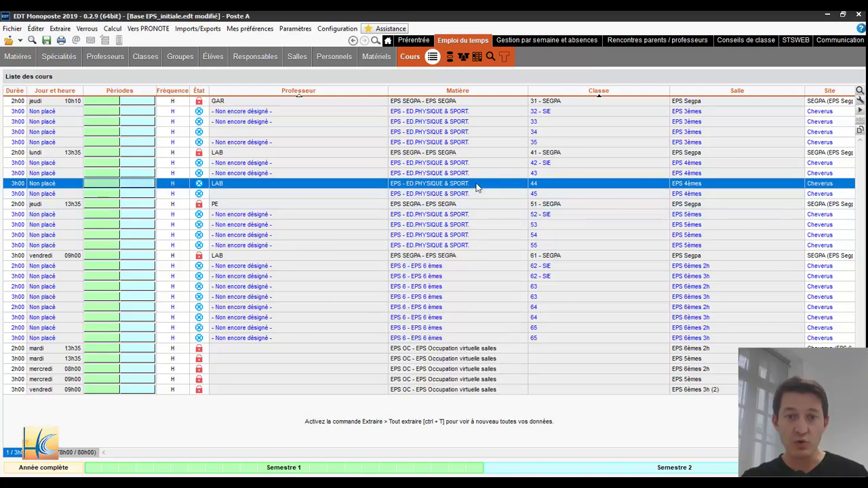
# Step: Consult LAB's slots in the Word schedule and place class 44's 3h00 EPS course on Tuesday at 9h00 in EDT
pyautogui.moveTo(201, 475)
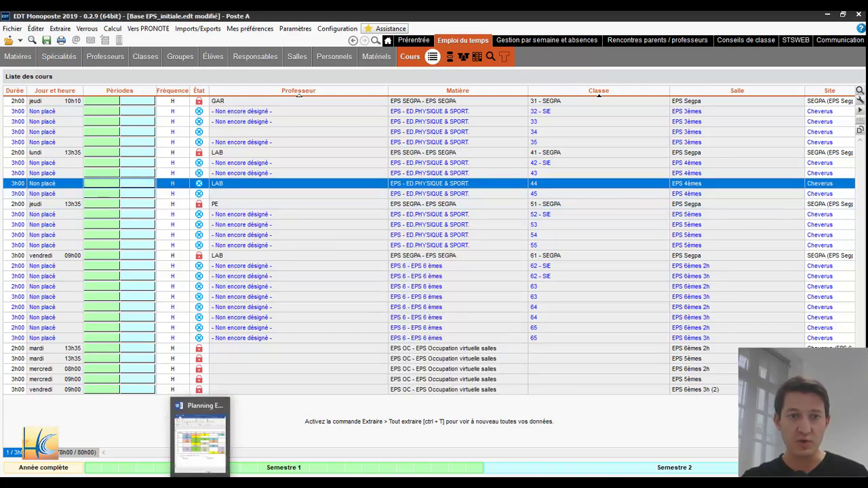
pyautogui.click(202, 454)
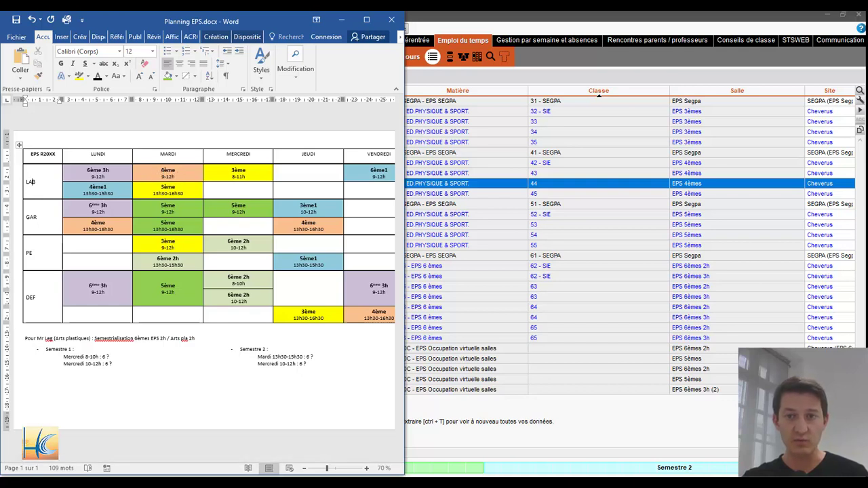
pyautogui.click(262, 449)
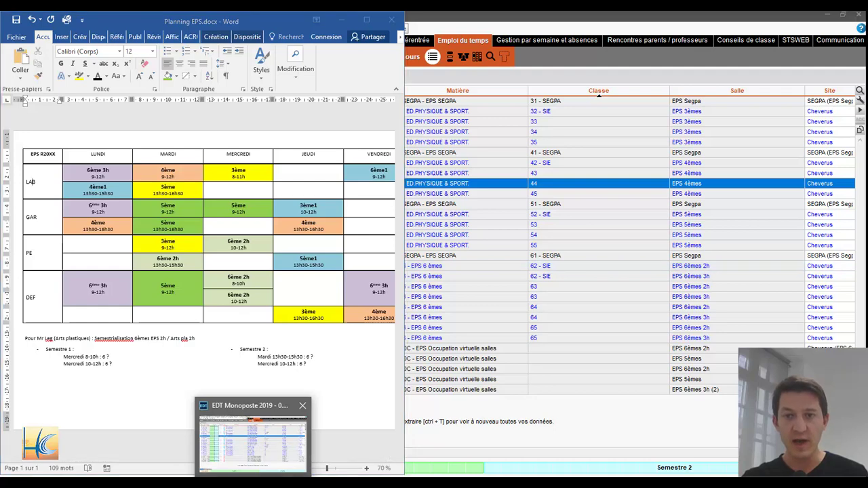
pyautogui.click(464, 56)
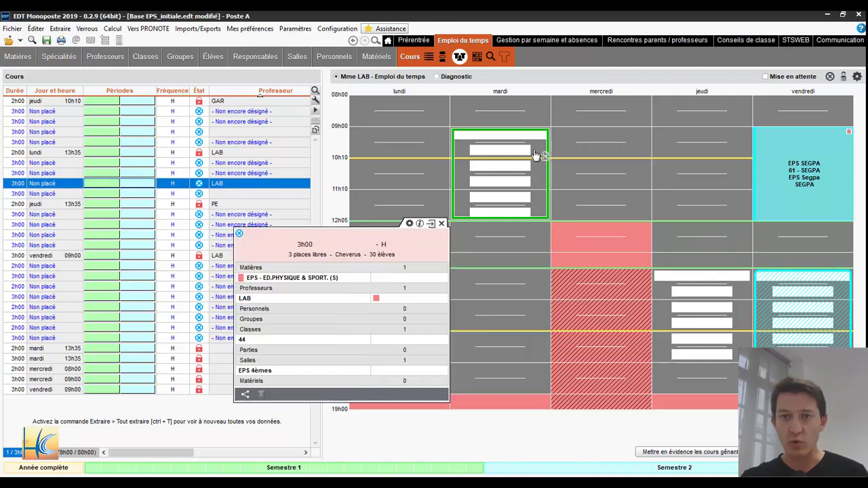
pyautogui.doubleClick(504, 180)
pyautogui.click(497, 282)
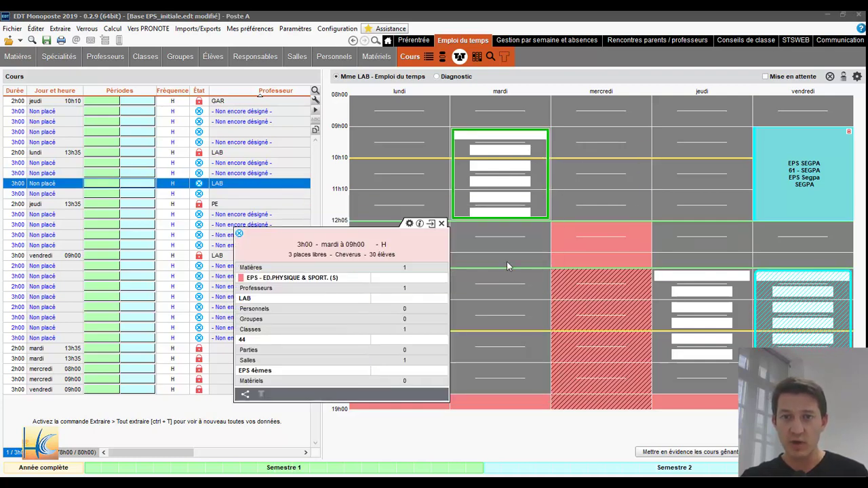
# Step: Lock class 44's Tuesday 9h00 EPS course in its place, and deselect it
pyautogui.rightClick(507, 183)
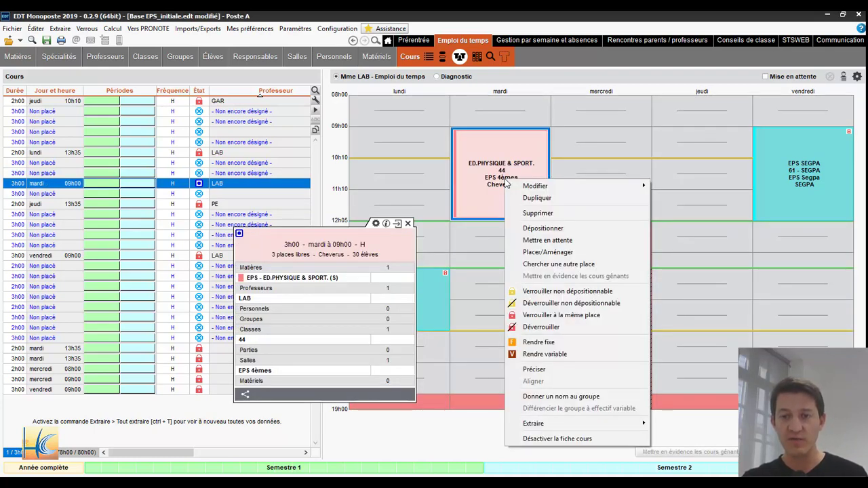
pyautogui.click(529, 316)
pyautogui.click(501, 284)
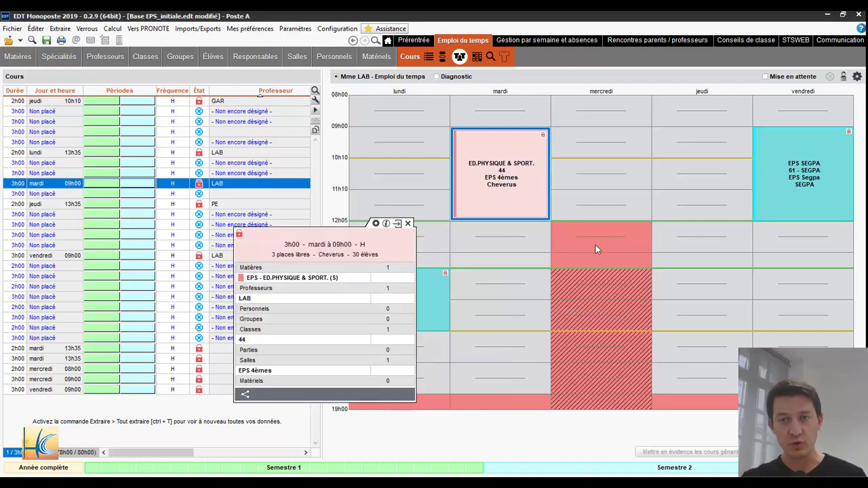
pyautogui.click(596, 245)
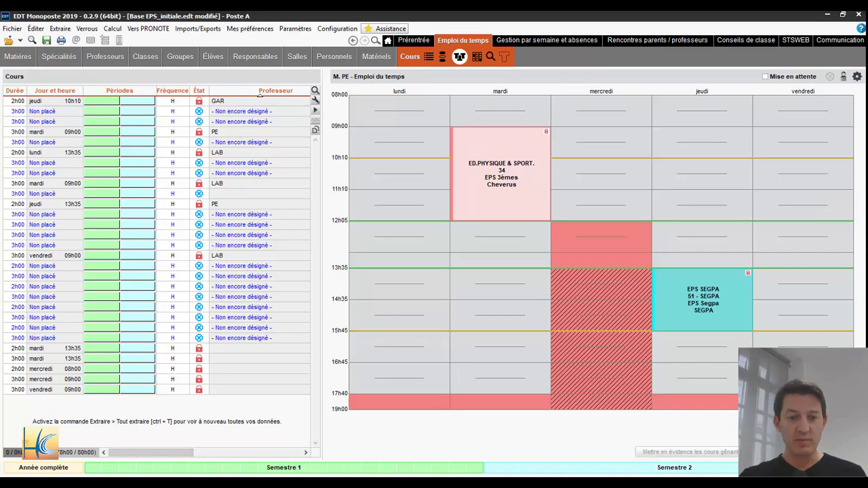
# Step: Add teacher GAR to class 45's unplaced 3h00 EPS course, and confirm adding the resource
pyautogui.click(201, 441)
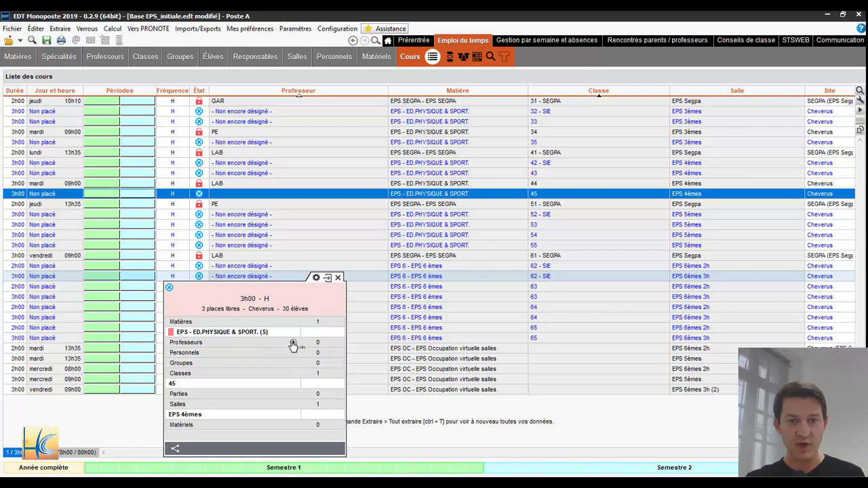
pyautogui.click(293, 342)
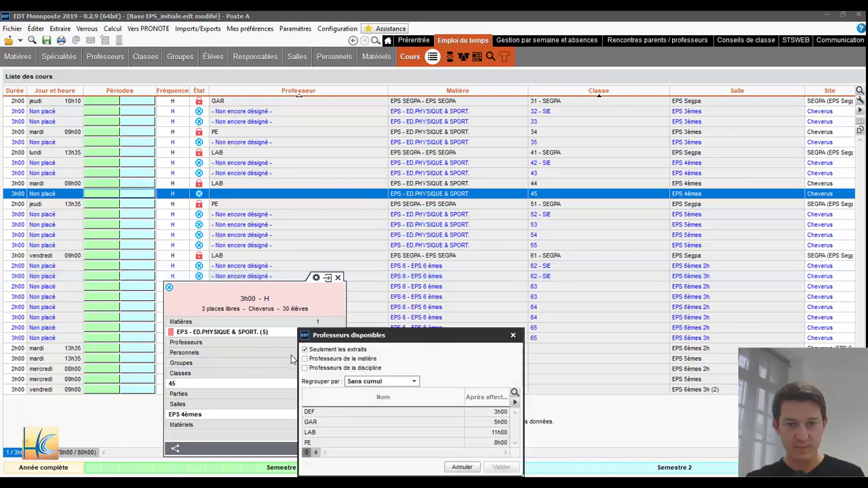
pyautogui.click(319, 422)
pyautogui.click(500, 466)
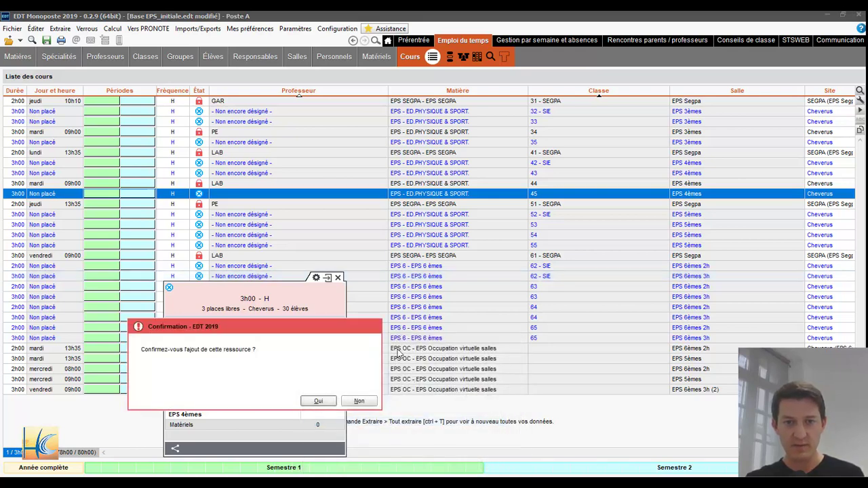
pyautogui.click(318, 401)
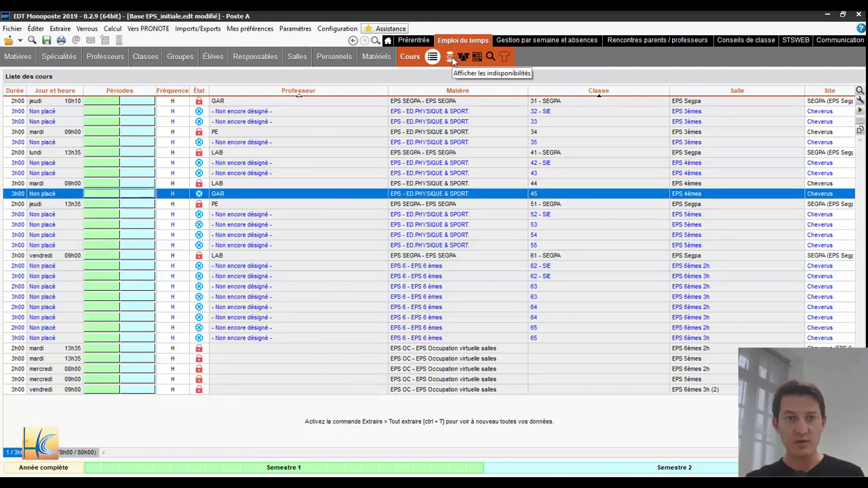
# Step: Consult GAR's slots in the Word schedule and mark class 45's EPS course unavailable on Tuesday 9h00-12h05 and Friday 13h35-16h45 in EDT
pyautogui.click(184, 482)
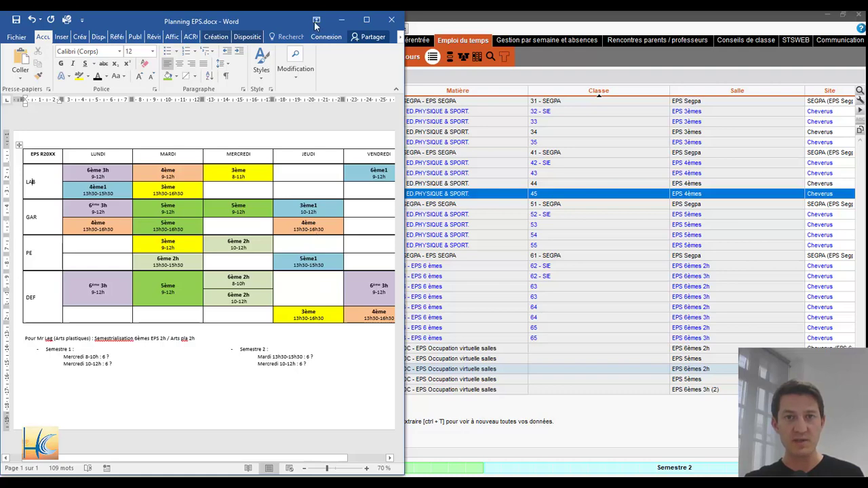
pyautogui.click(341, 19)
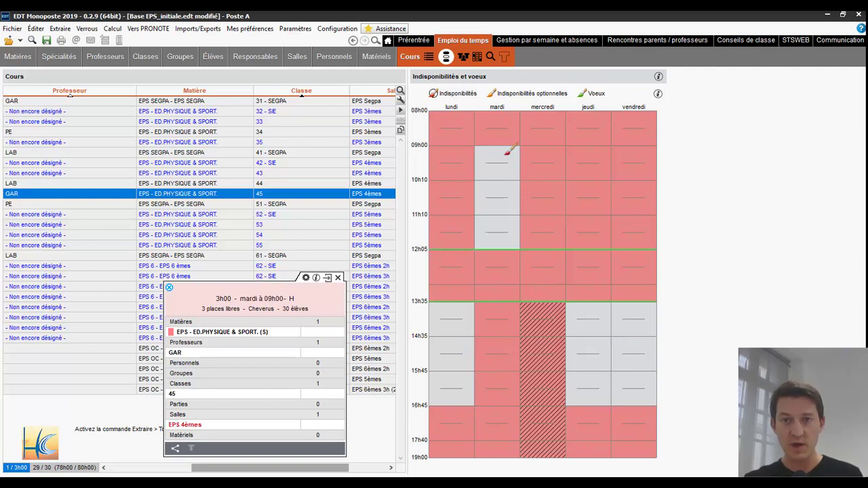
pyautogui.moveTo(503, 153); pyautogui.dragTo(504, 235)
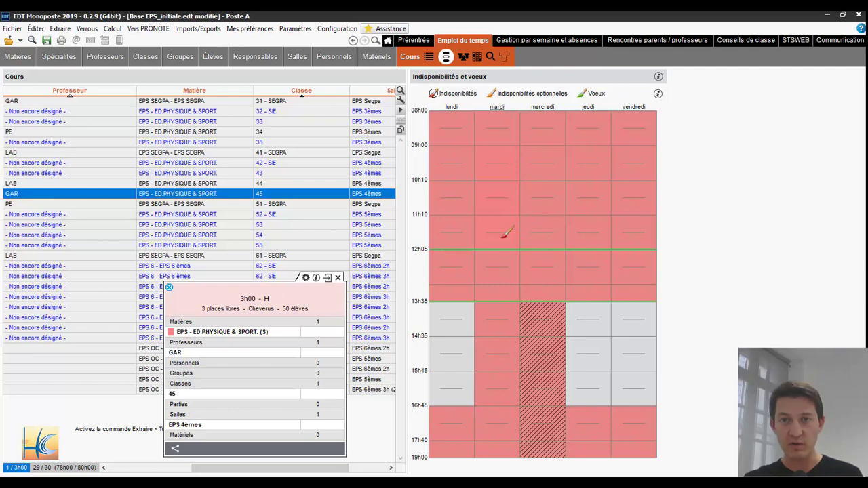
pyautogui.moveTo(631, 309); pyautogui.dragTo(643, 388)
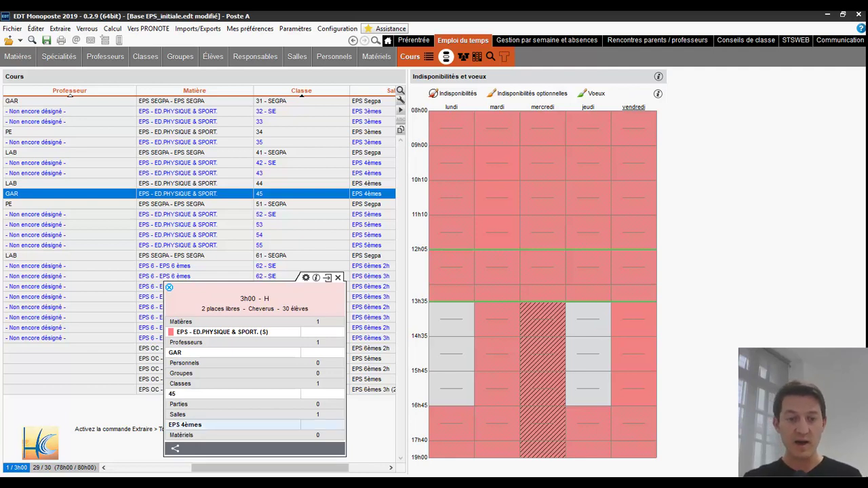
# Step: Run the automatic placement of the extracted courses with failure resolution kept on
pyautogui.moveTo(200, 483)
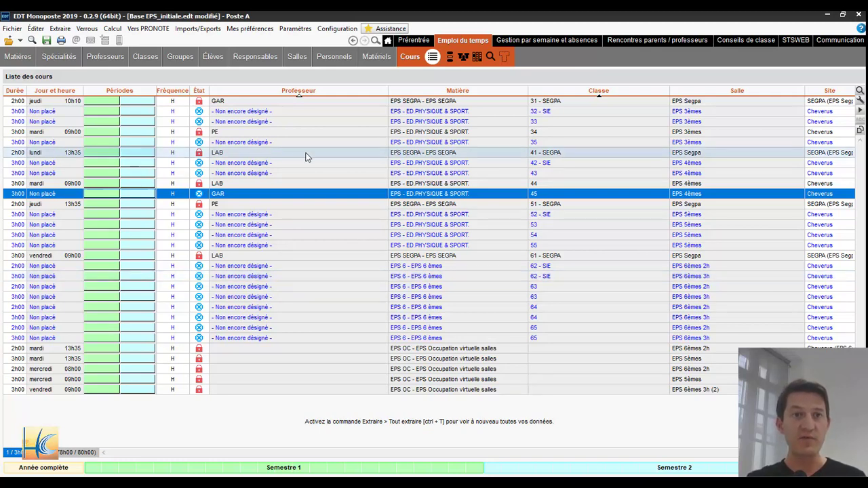
pyautogui.click(112, 28)
pyautogui.click(158, 81)
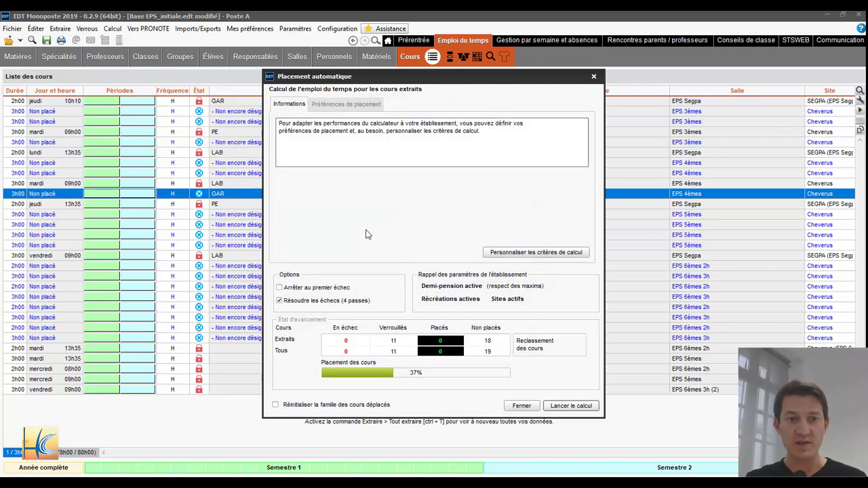
pyautogui.click(562, 407)
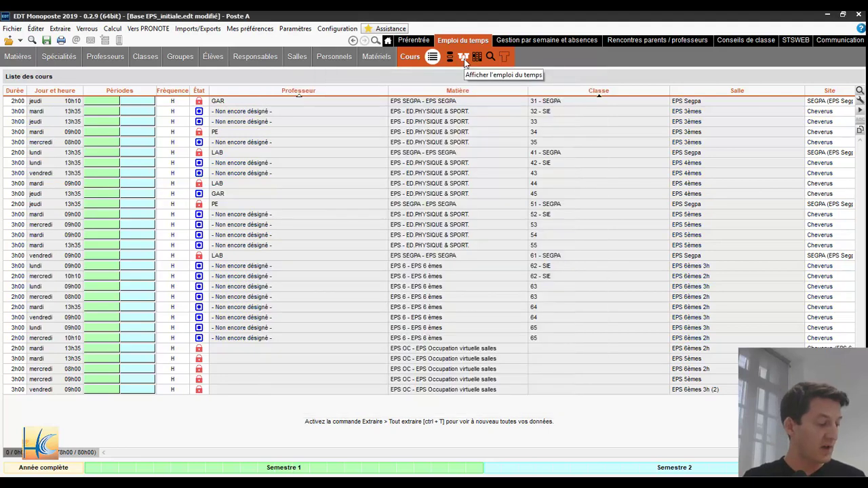
# Step: Compare the EPS 5èmes room timetable with the Word schedule, checking both overlapping courses in each Tuesday and Wednesday slot
pyautogui.click(463, 57)
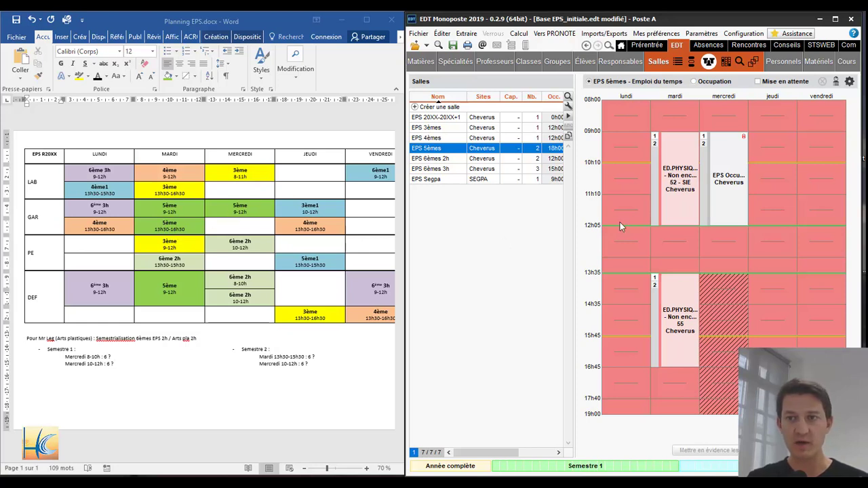
pyautogui.click(655, 143)
pyautogui.click(655, 144)
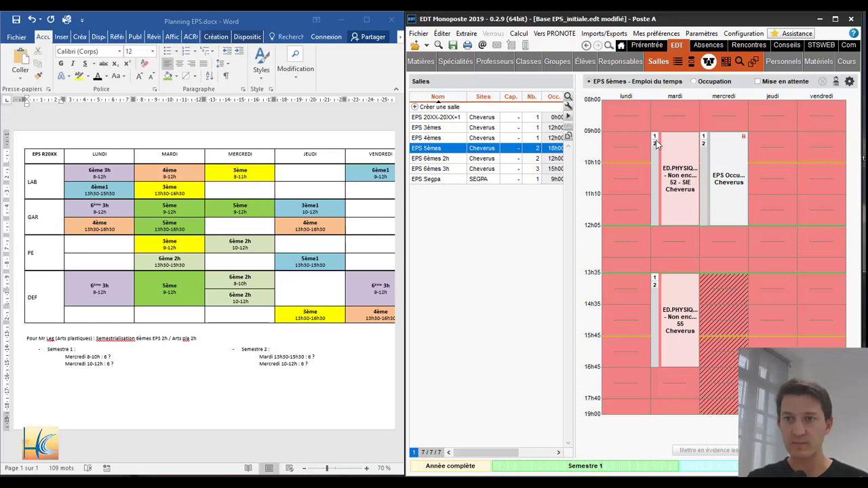
pyautogui.click(655, 145)
pyautogui.click(657, 147)
pyautogui.click(655, 145)
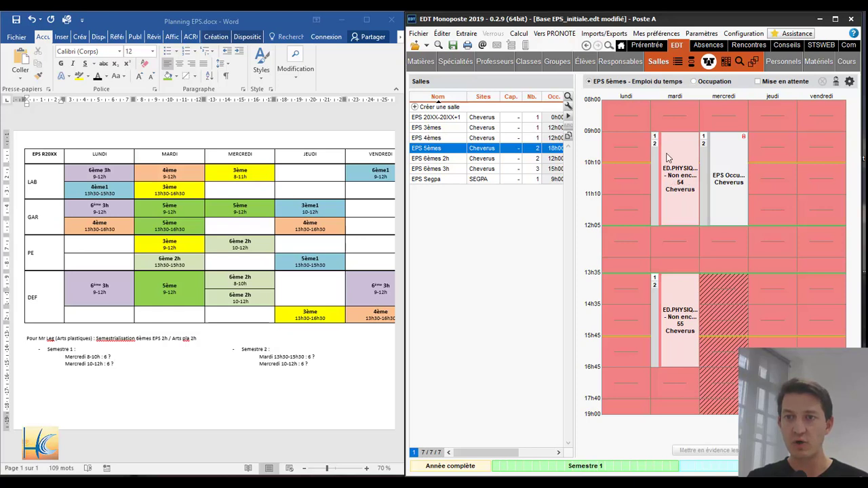
pyautogui.click(655, 286)
pyautogui.click(657, 286)
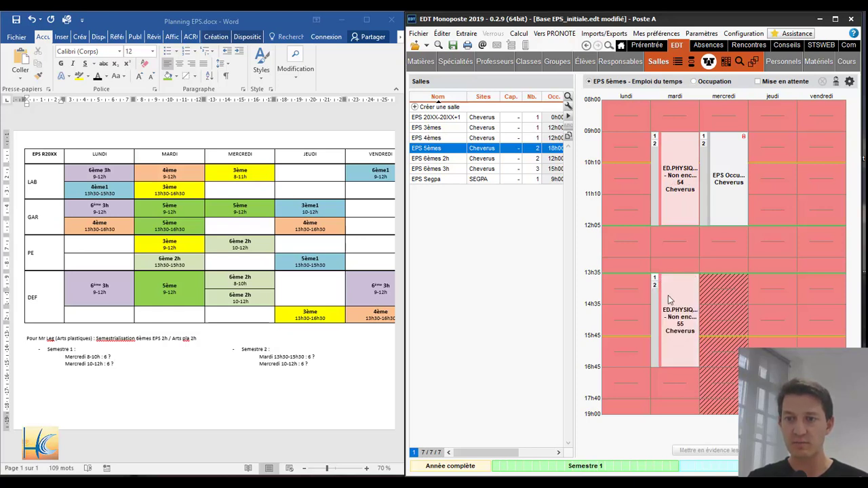
pyautogui.click(705, 145)
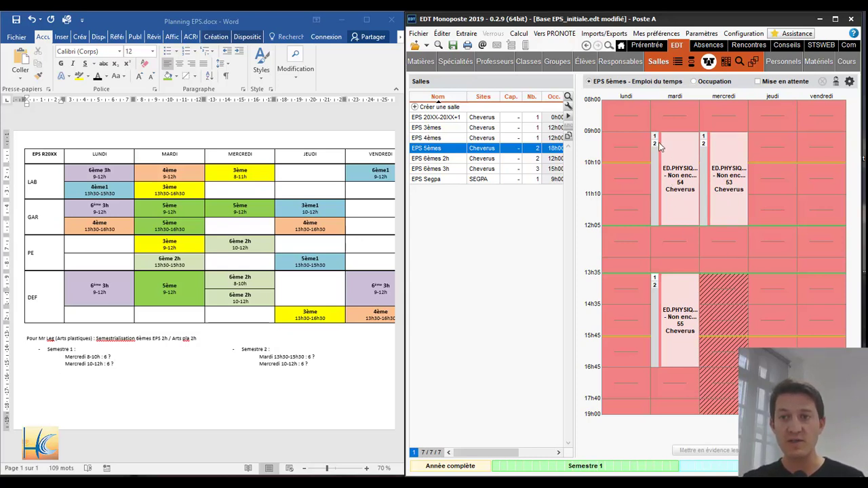
# Step: Inspect the course cards of classes 54 and 55 in the EPS 5èmes room, and enlarge EDT to full screen
pyautogui.click(679, 190)
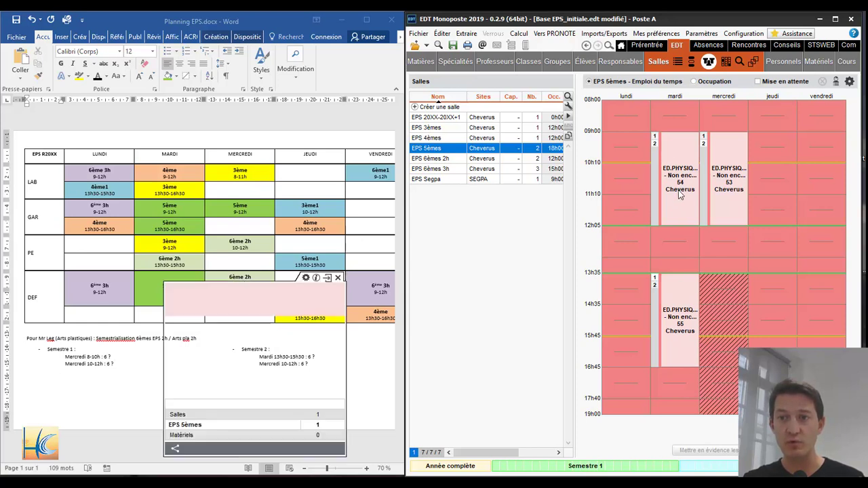
pyautogui.click(693, 317)
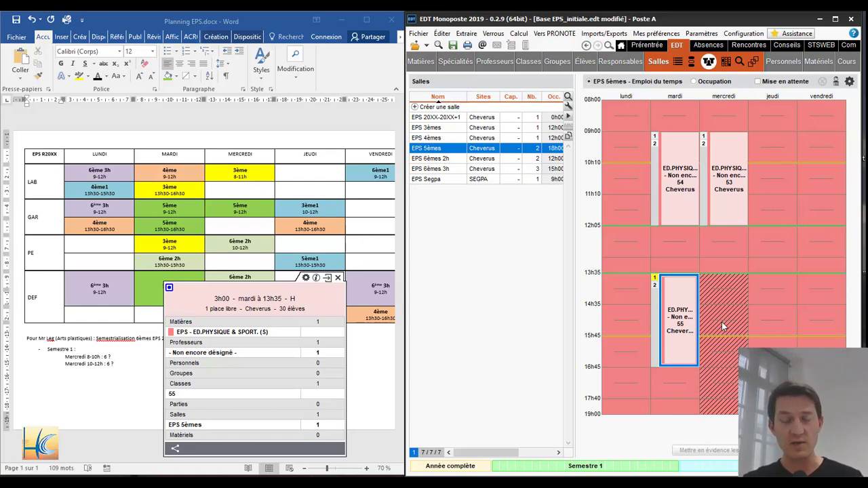
pyautogui.click(334, 140)
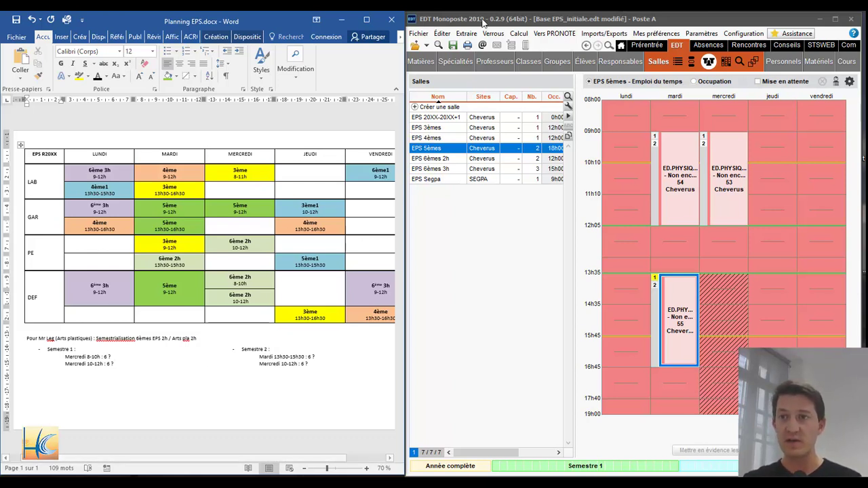
pyautogui.click(835, 19)
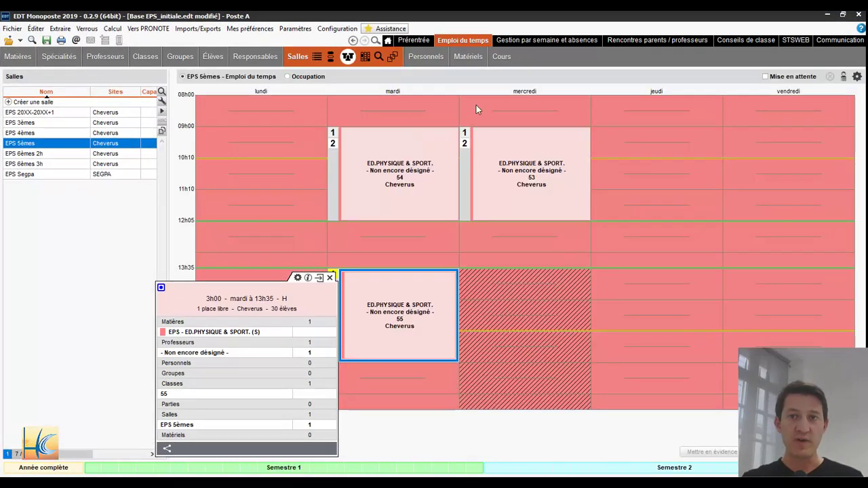
# Step: Consult the Word schedule and set the number of EPS 20XX-20XX+1 rooms to 4 in the EDT room list
pyautogui.click(502, 56)
pyautogui.click(297, 56)
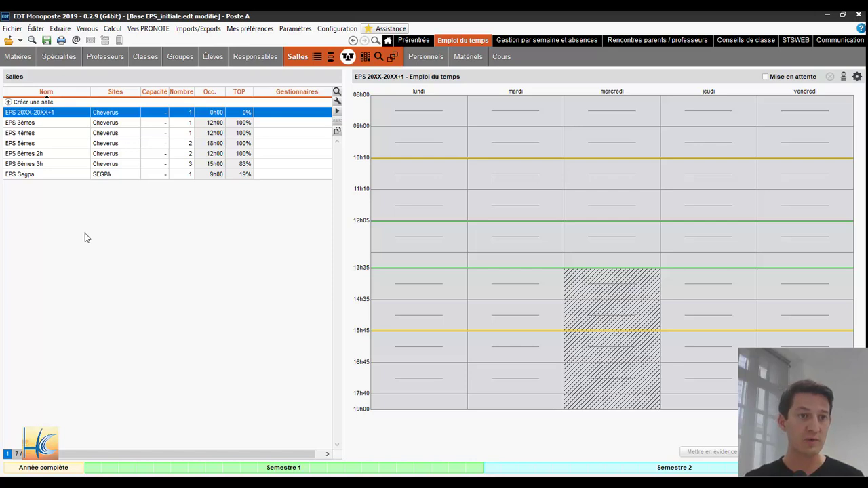
pyautogui.hotkey('alt', 'Tab')
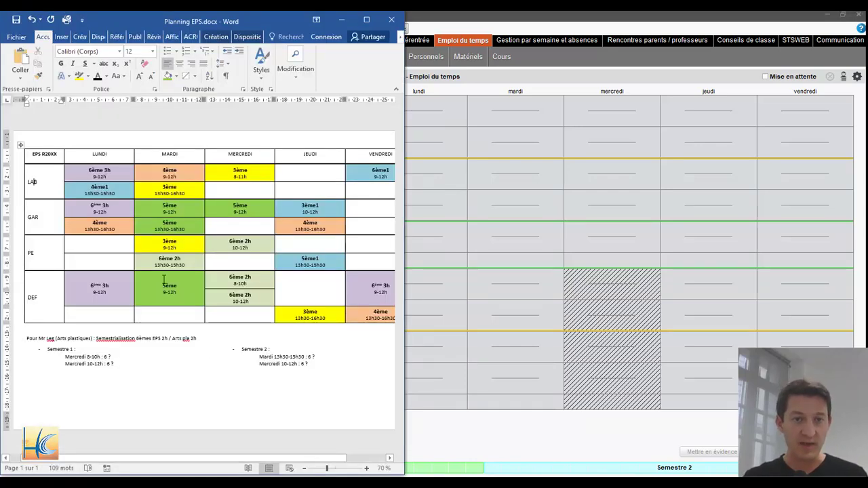
pyautogui.click(341, 19)
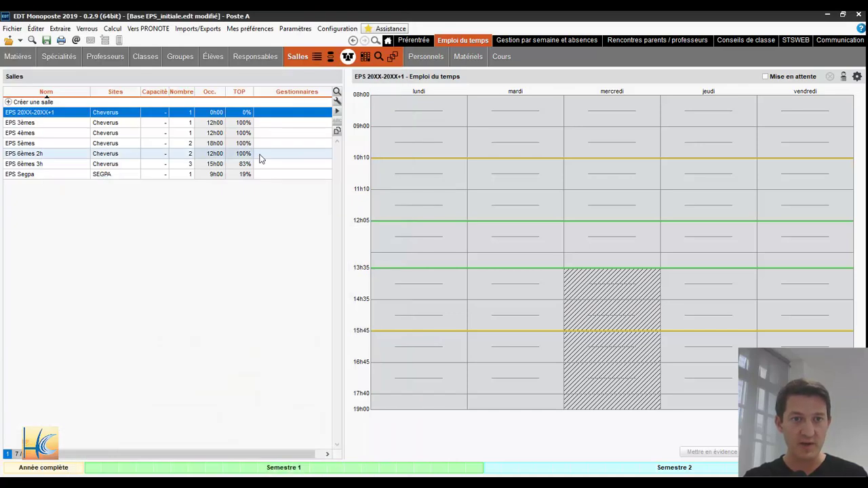
pyautogui.click(183, 117)
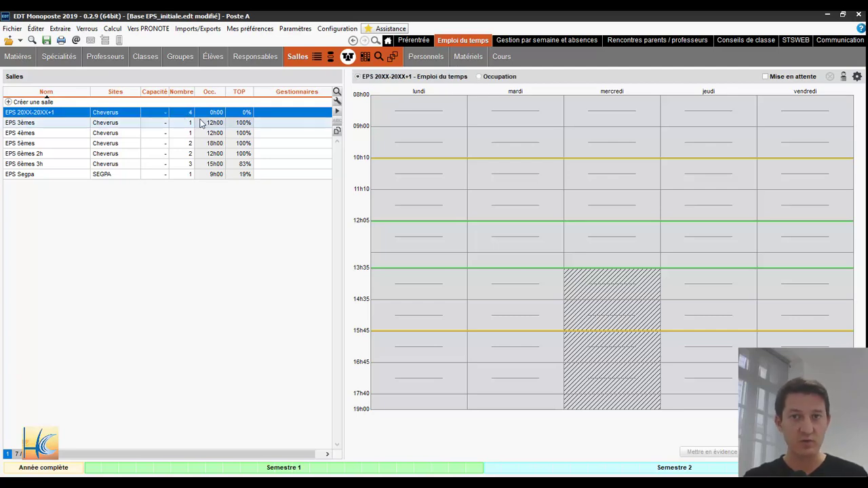
# Step: Lock all the extracted EPS courses in their places, and drop the multiple selection
pyautogui.click(498, 60)
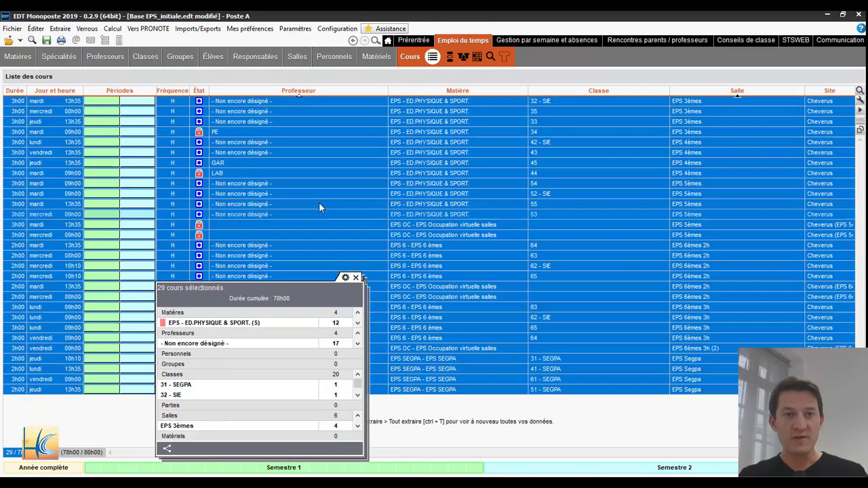
pyautogui.rightClick(277, 161)
pyautogui.click(332, 261)
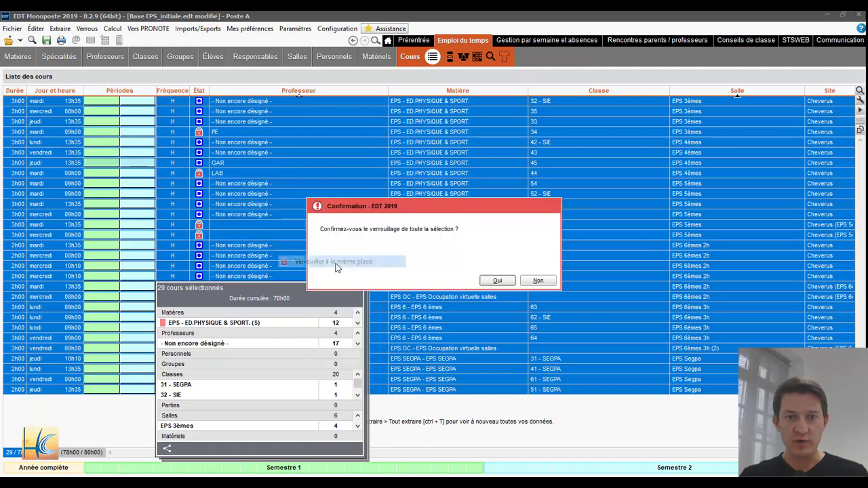
pyautogui.click(497, 278)
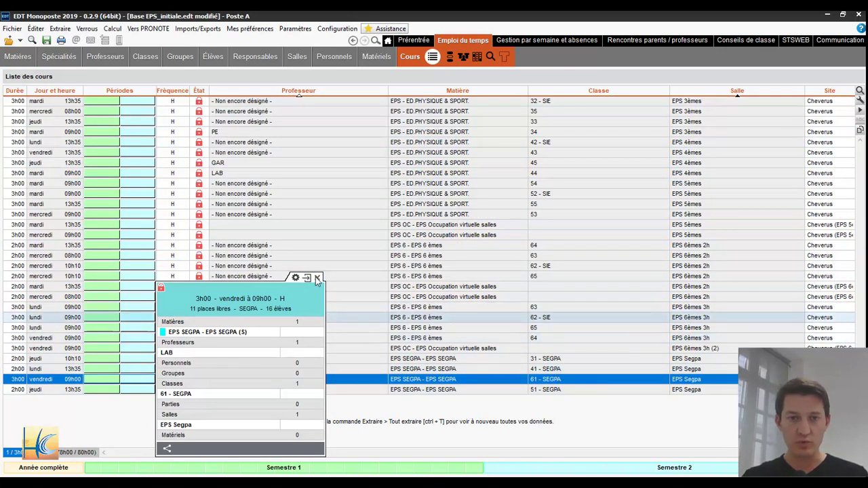
pyautogui.click(598, 379)
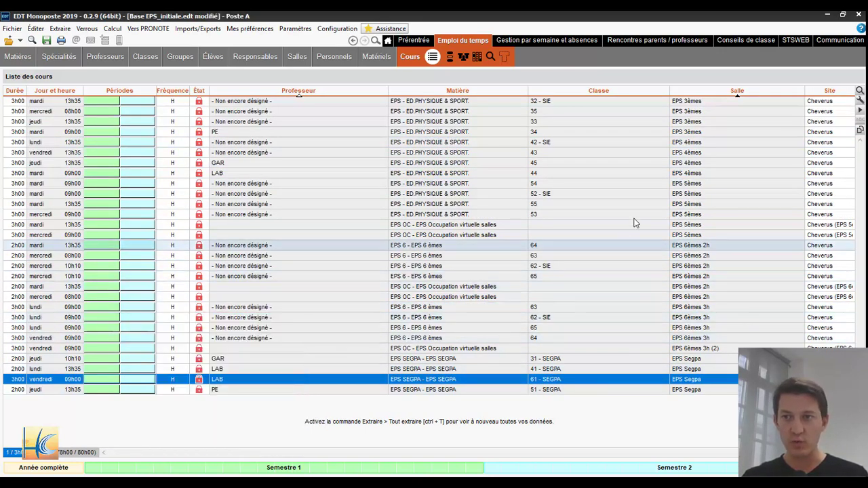
# Step: Sort the course list by subject and unlock all the EPS Occupation virtuelle salles courses
pyautogui.click(703, 102)
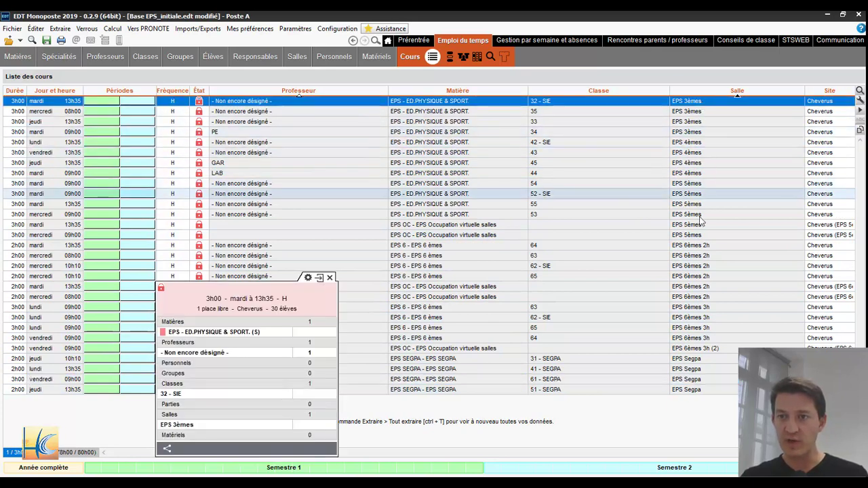
pyautogui.keyDown('shift'); pyautogui.click(705, 390); pyautogui.keyUp('shift')
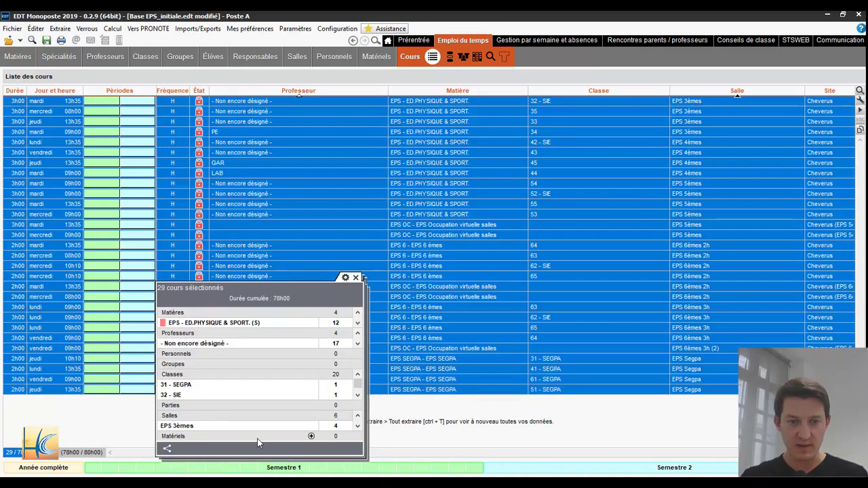
pyautogui.click(490, 95)
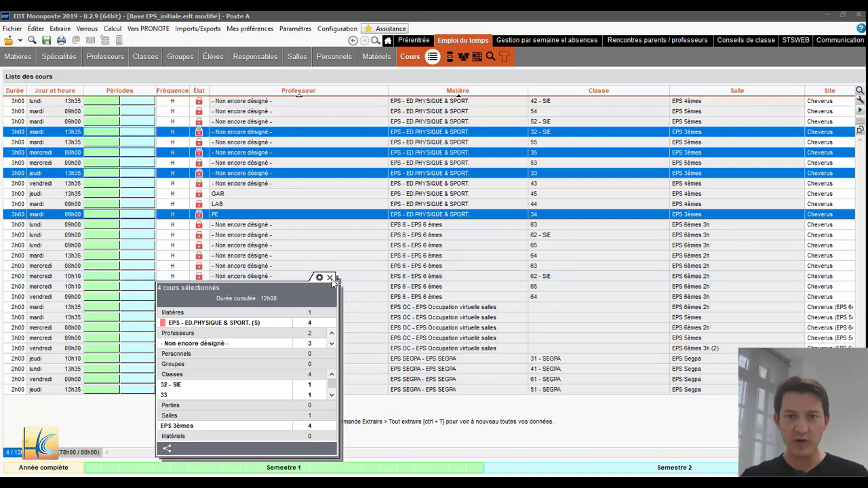
pyautogui.click(445, 311)
pyautogui.keyDown('shift'); pyautogui.click(462, 347); pyautogui.keyUp('shift')
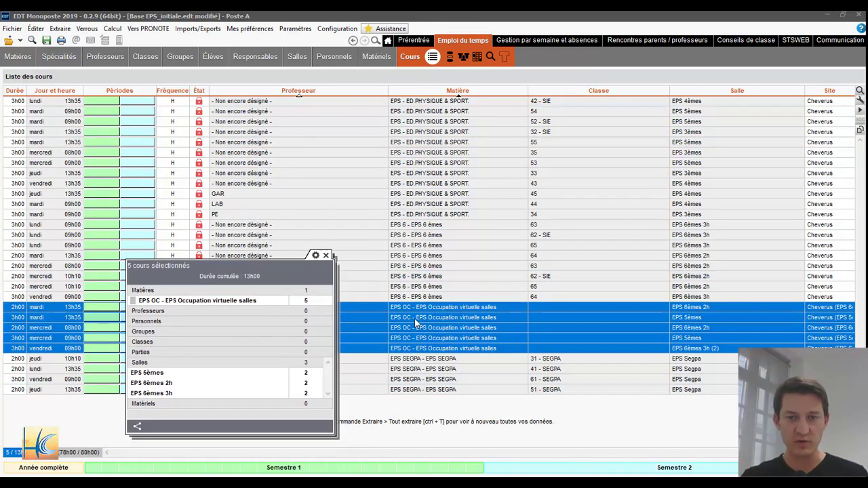
pyautogui.rightClick(453, 319)
pyautogui.click(489, 227)
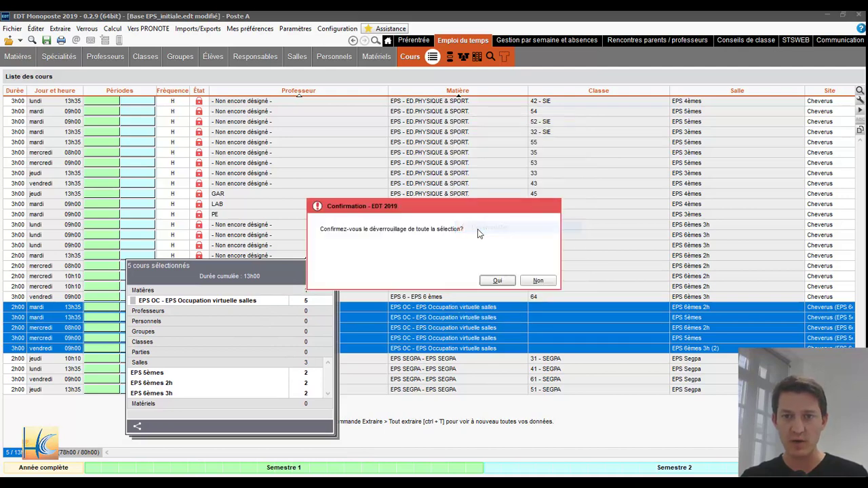
pyautogui.click(497, 281)
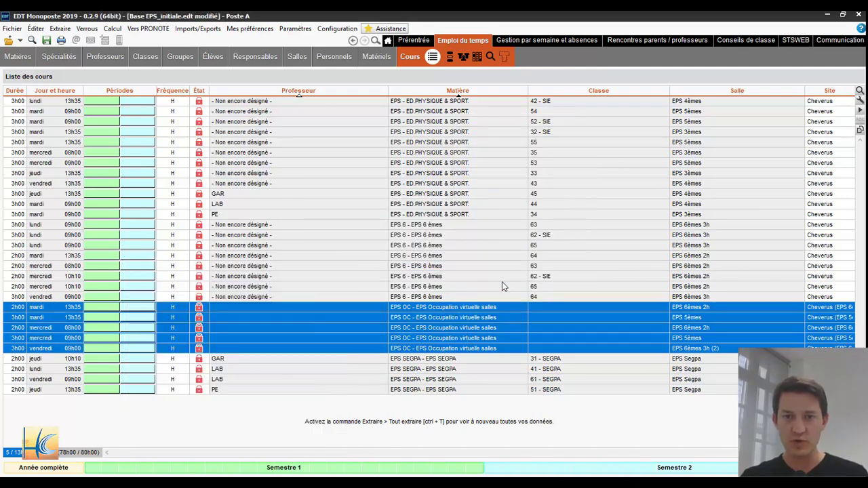
# Step: Delete the selected EPS Occupation virtuelle salles courses
pyautogui.rightClick(407, 321)
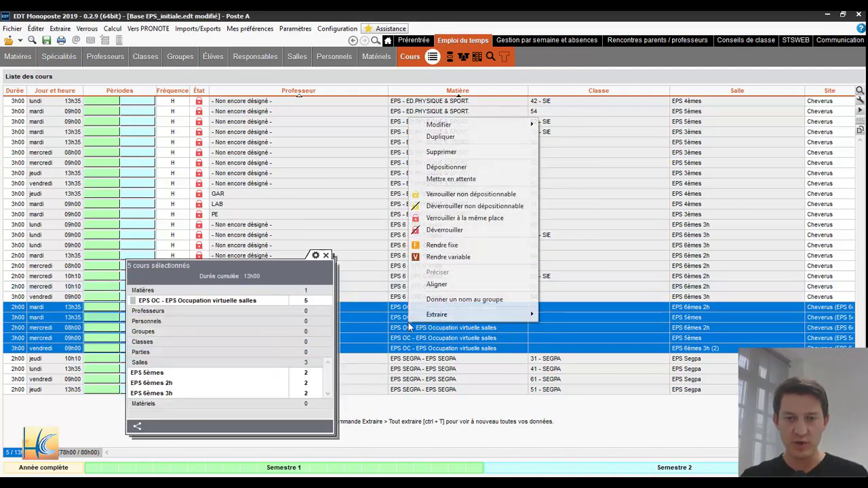
pyautogui.click(441, 152)
pyautogui.click(488, 279)
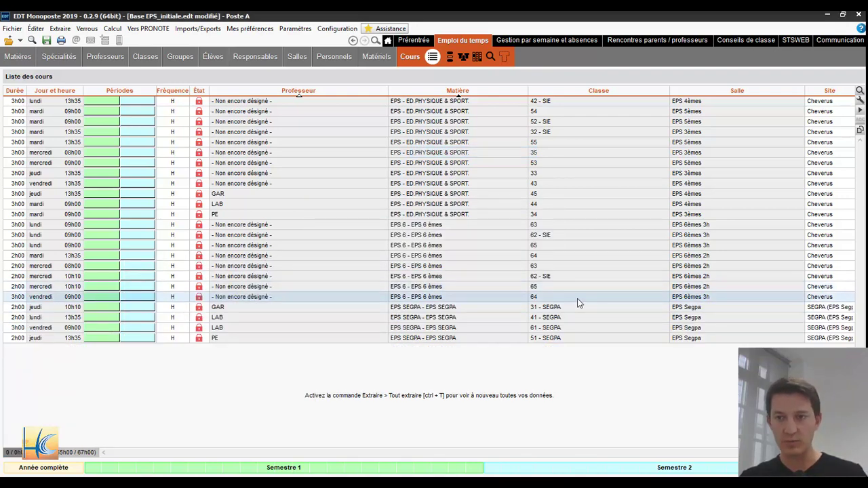
# Step: Remove the EPS 3èmes and EPS 4èmes rooms from all the listed EPS courses
pyautogui.hotkey('ctrl', 'a')
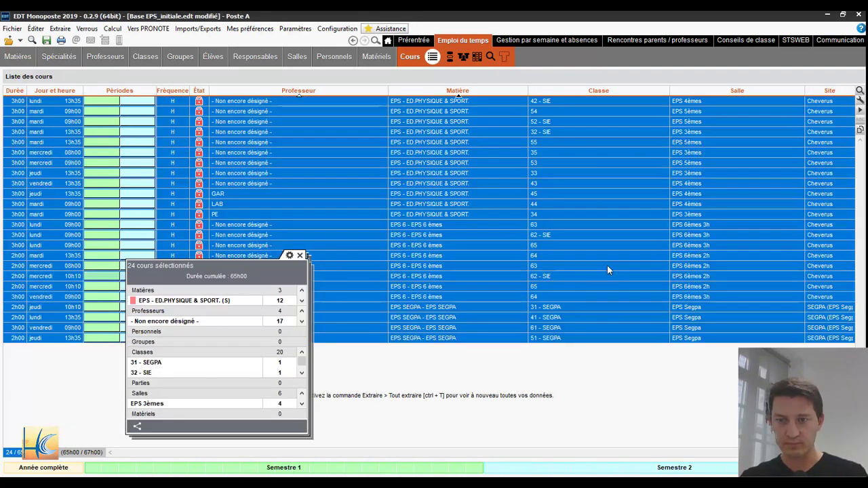
pyautogui.click(253, 404)
pyautogui.click(279, 380)
pyautogui.click(319, 379)
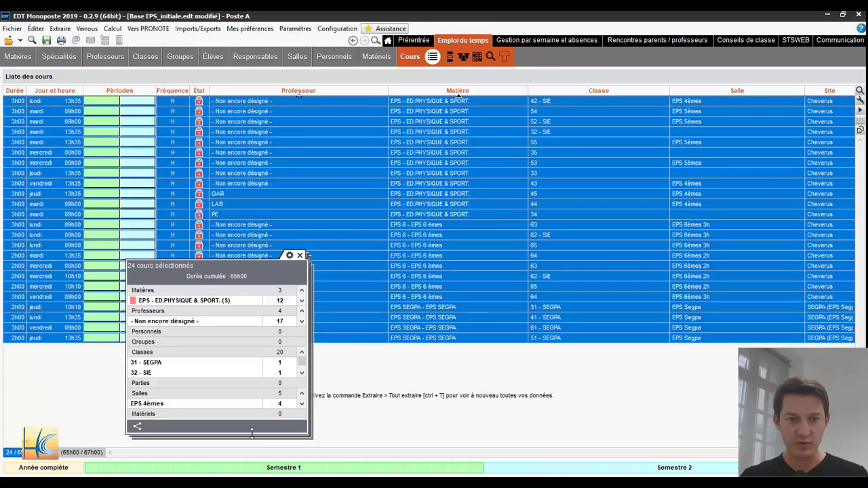
pyautogui.click(252, 405)
pyautogui.click(280, 380)
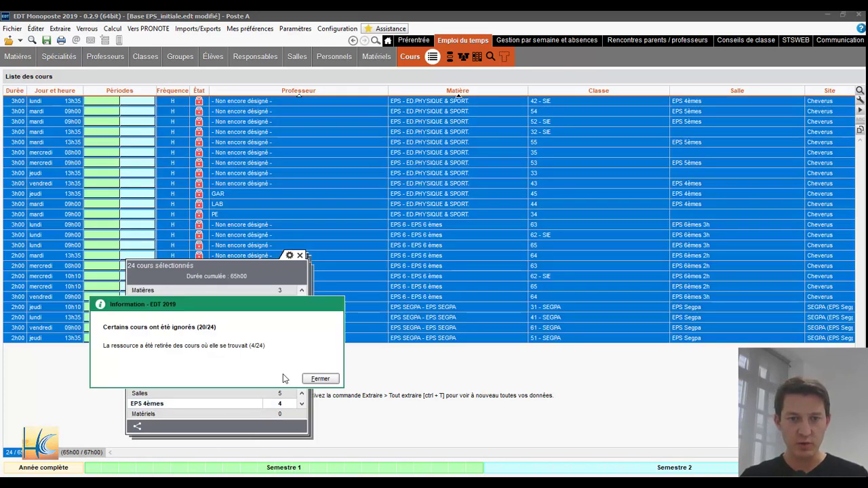
pyautogui.click(319, 379)
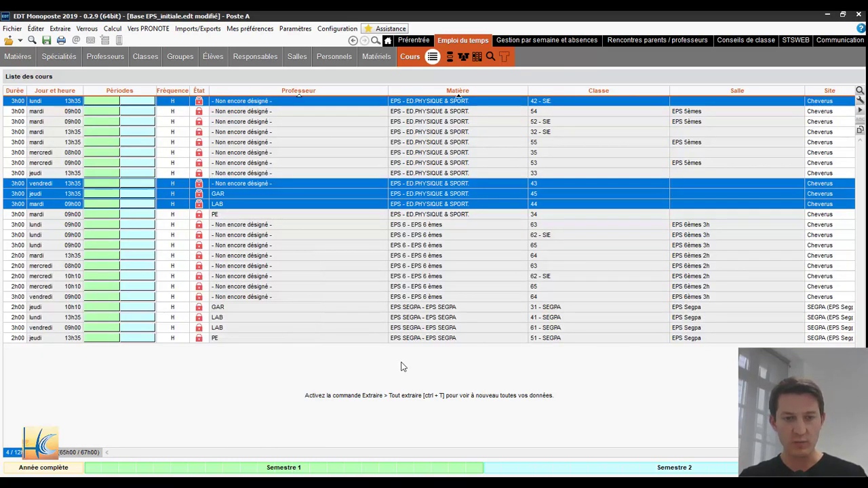
# Step: Remove the EPS 5èmes and EPS 6èmes 2h rooms from all the listed EPS courses
pyautogui.hotkey('ctrl', 'a')
pyautogui.click(245, 407)
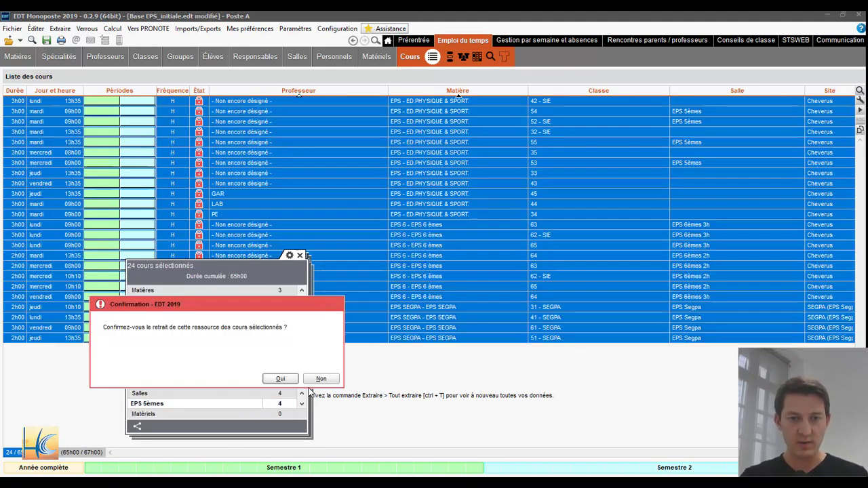
pyautogui.click(280, 378)
pyautogui.click(322, 379)
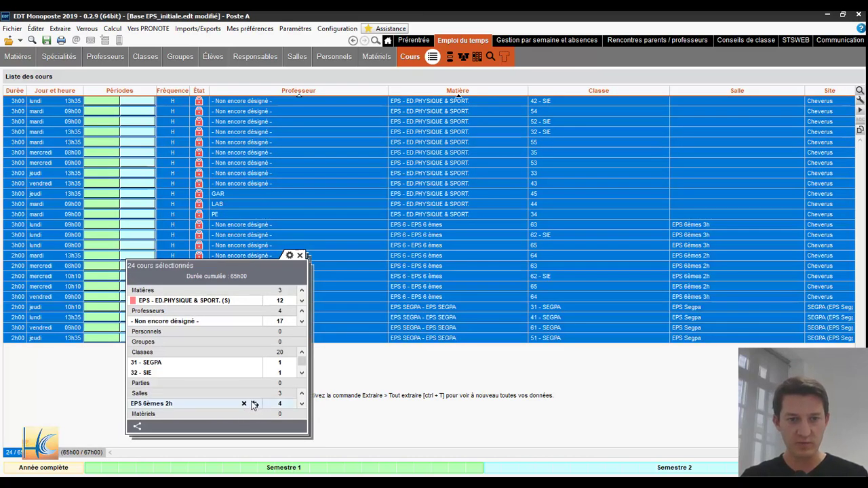
pyautogui.click(245, 406)
pyautogui.click(281, 378)
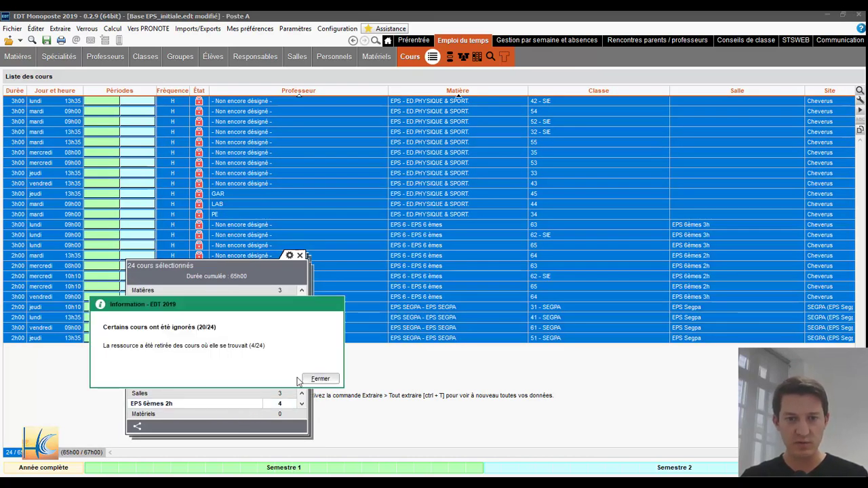
pyautogui.click(319, 378)
# Step: Remove the EPS 6èmes 3h room from all the listed EPS courses
pyautogui.hotkey('ctrl', 'a')
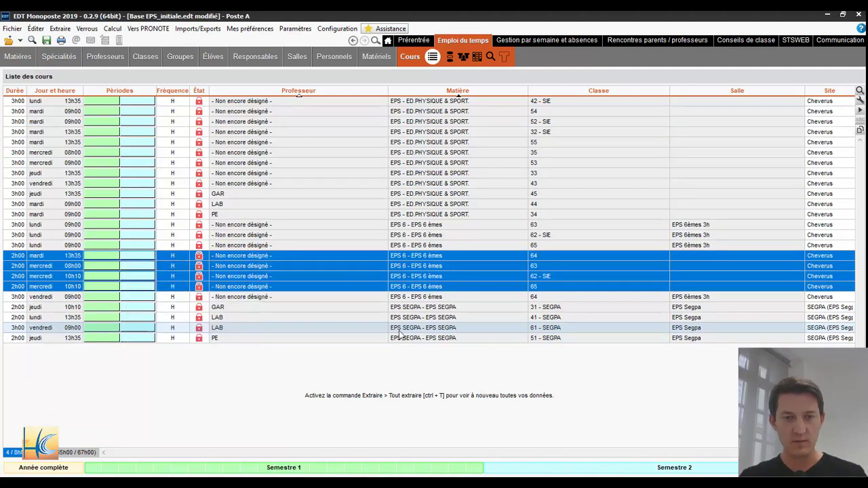
pyautogui.click(250, 405)
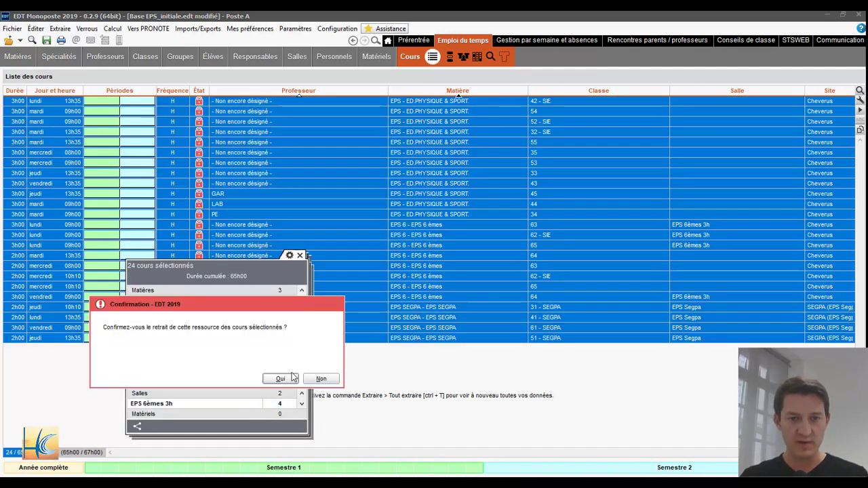
pyautogui.click(280, 379)
pyautogui.click(322, 378)
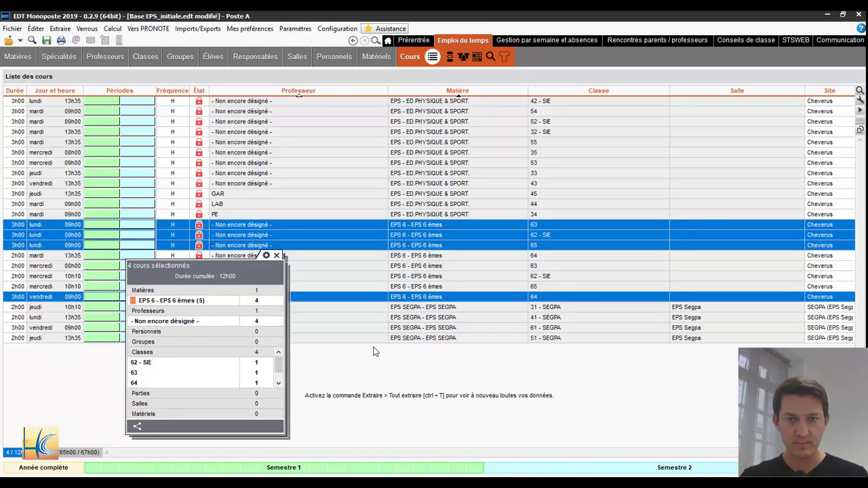
pyautogui.hotkey('ctrl', 'a')
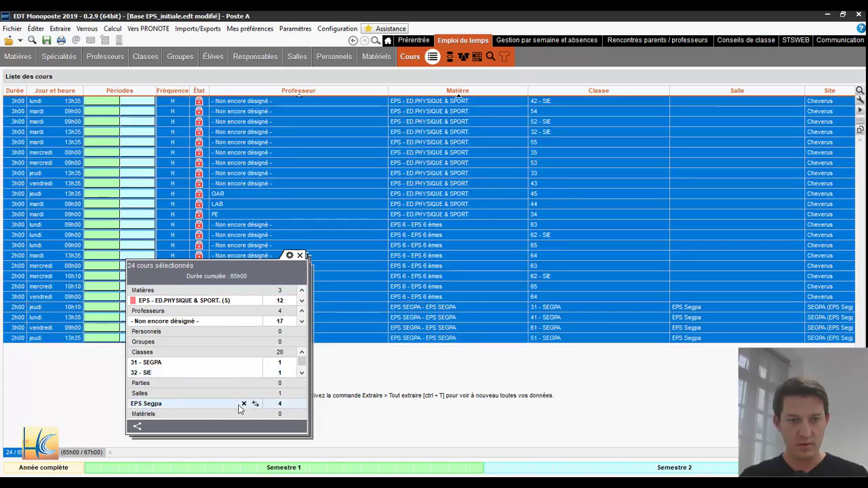
pyautogui.click(244, 403)
pyautogui.click(283, 379)
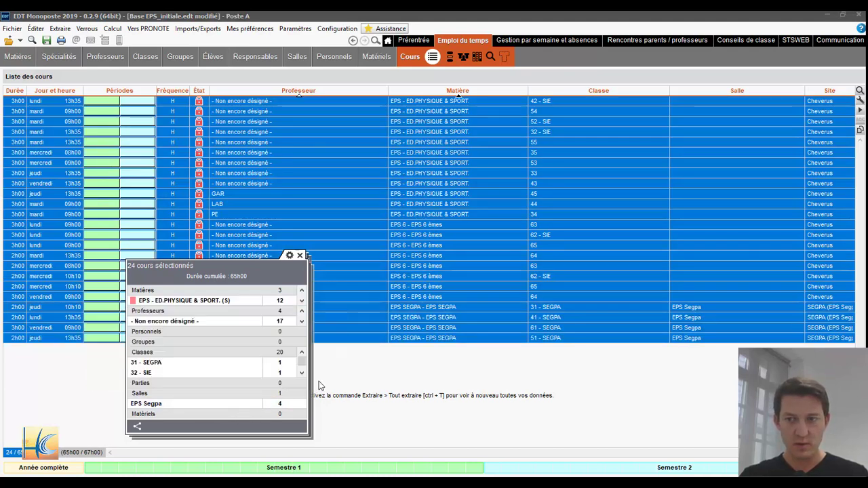
# Step: Assign the room EPS 20XX-20XX+1 to all the listed EPS courses except the SEGPA ones, and close the course card
pyautogui.click(633, 296)
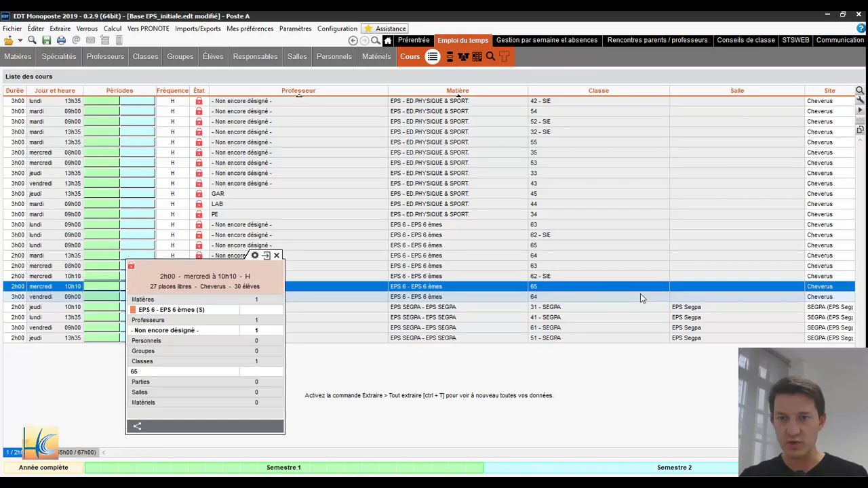
pyautogui.keyDown('shift'); pyautogui.click(614, 101); pyautogui.keyUp('shift')
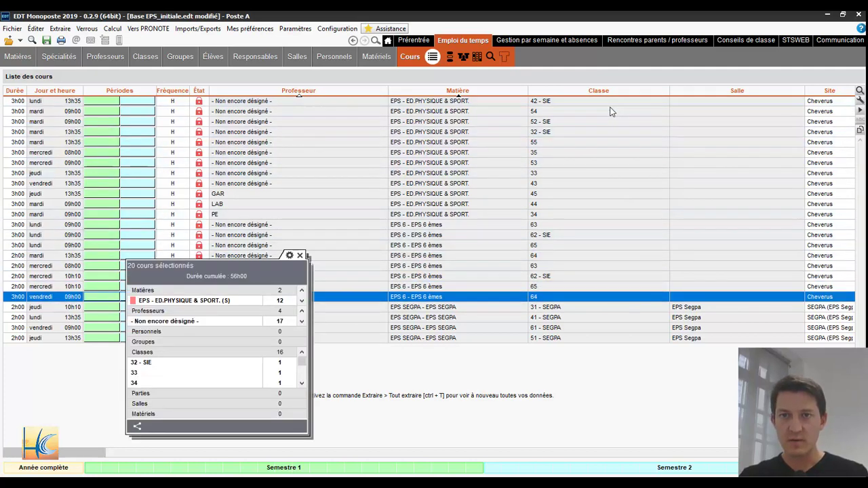
pyautogui.click(255, 404)
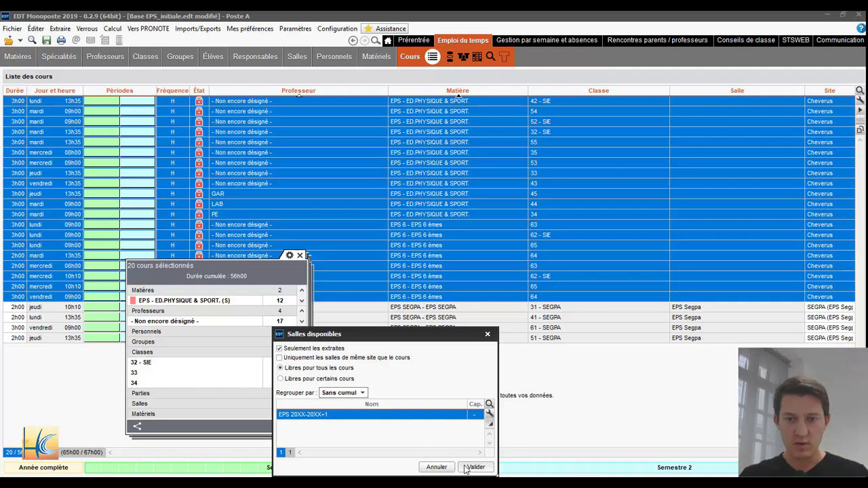
pyautogui.click(474, 467)
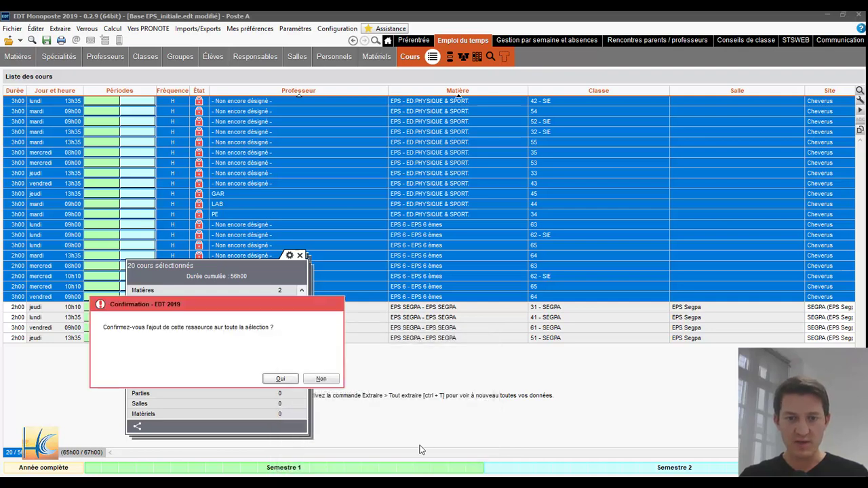
pyautogui.click(293, 381)
pyautogui.click(299, 256)
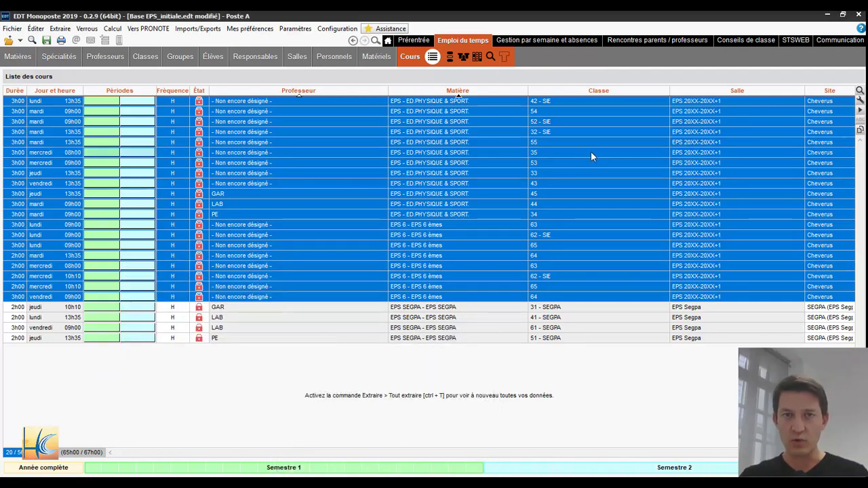
# Step: View the EPS 20XX-20XX+1 room's timetable and clear the course selection
pyautogui.click(297, 56)
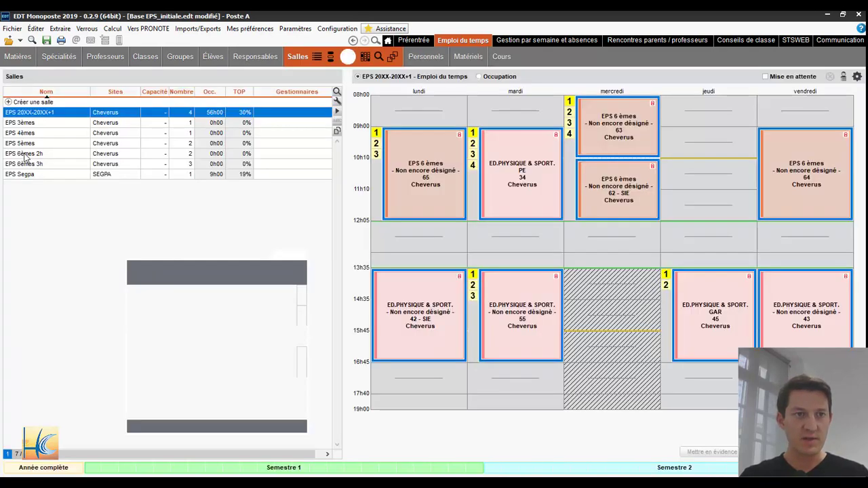
pyautogui.click(300, 255)
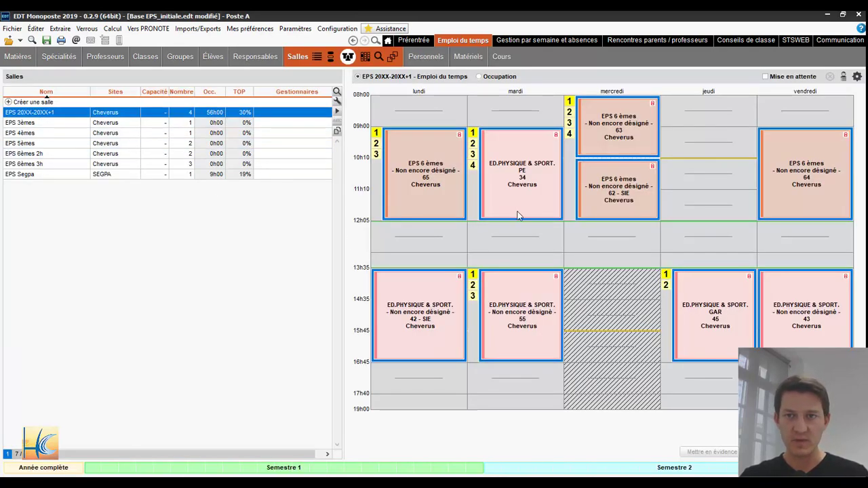
pyautogui.click(664, 180)
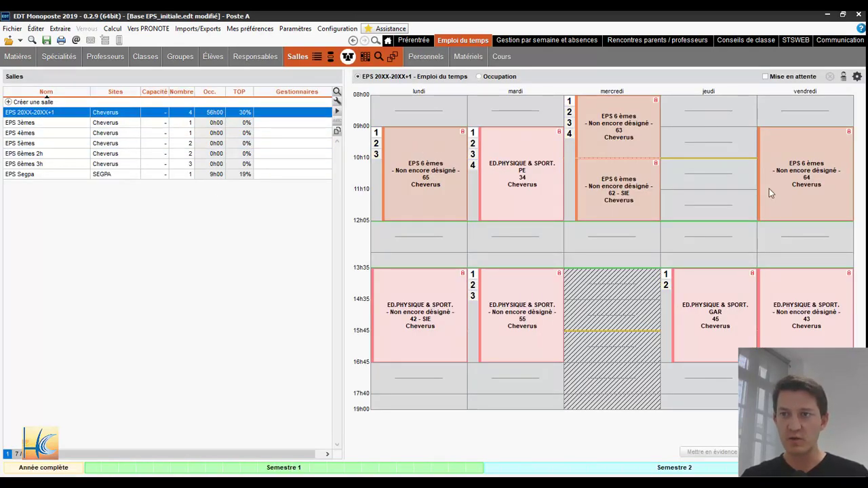
# Step: Delete the EPS 3èmes, EPS 4èmes, EPS 5èmes, EPS 6èmes 2h and EPS 6èmes 3h rooms from the room list
pyautogui.click(61, 123)
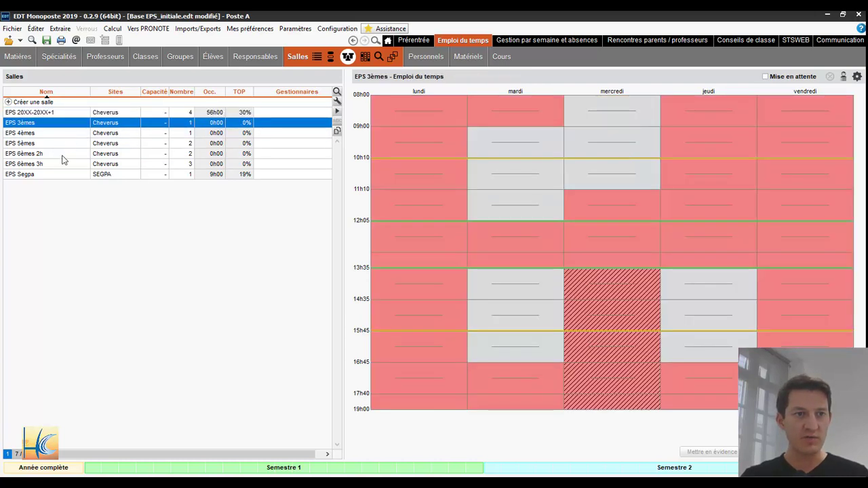
pyautogui.keyDown('shift'); pyautogui.click(53, 164); pyautogui.keyUp('shift')
pyautogui.rightClick(55, 166)
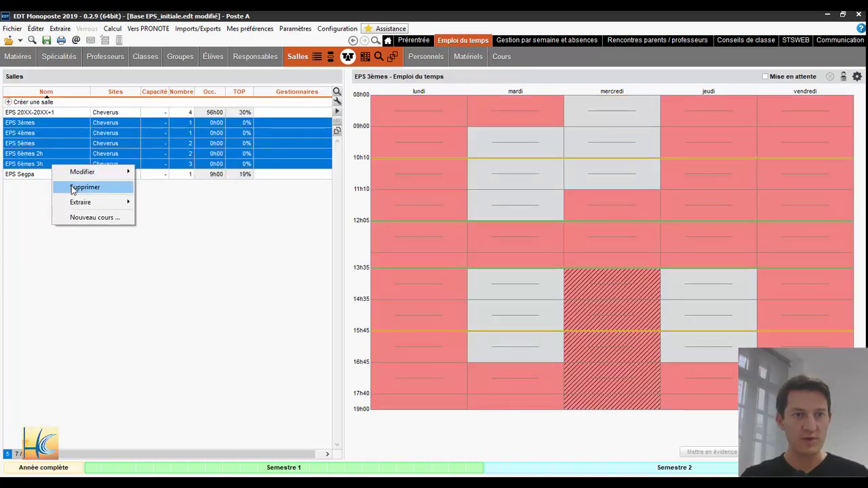
pyautogui.click(87, 186)
pyautogui.click(488, 296)
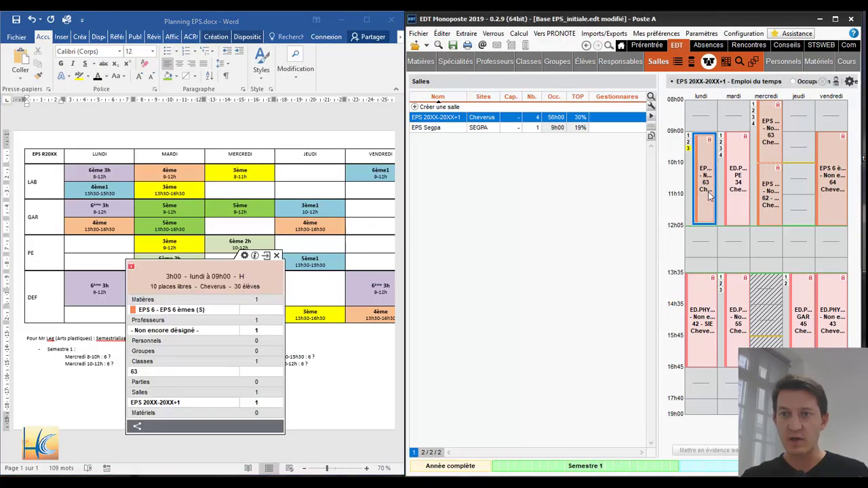
# Step: Replace the undesignated teacher with DEF in class 63's Wednesday 08h00 EPS course
pyautogui.click(763, 149)
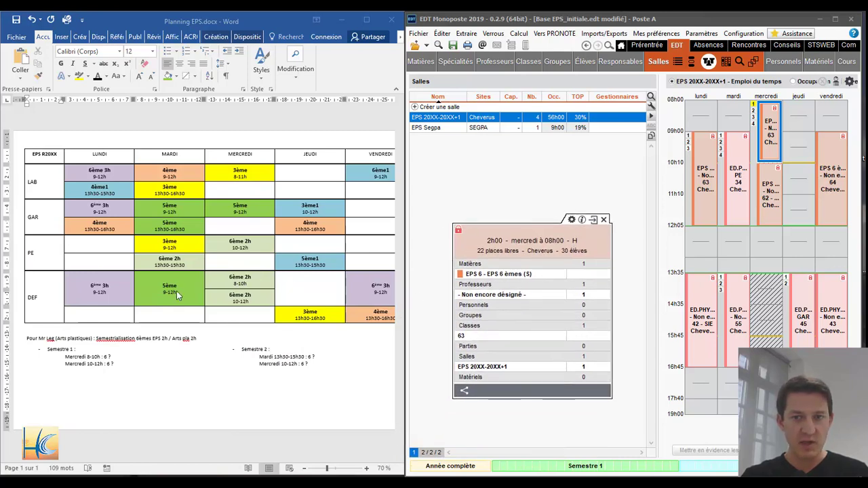
pyautogui.doubleClick(515, 295)
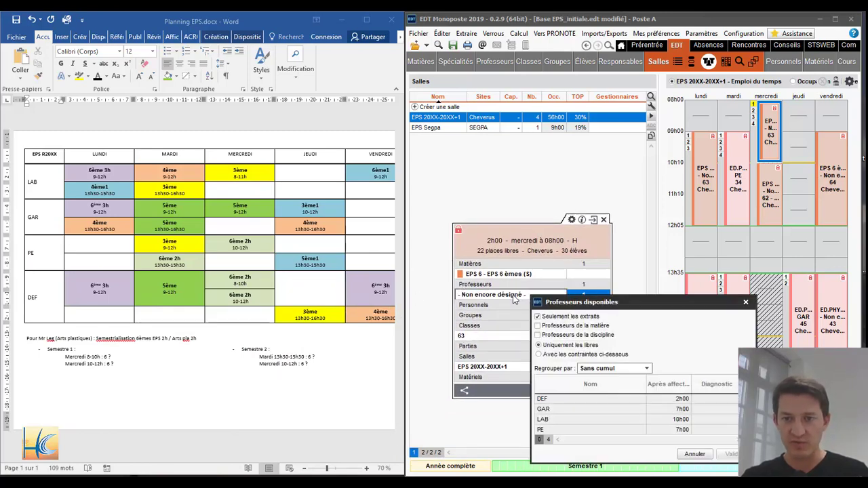
pyautogui.click(607, 410)
pyautogui.click(715, 453)
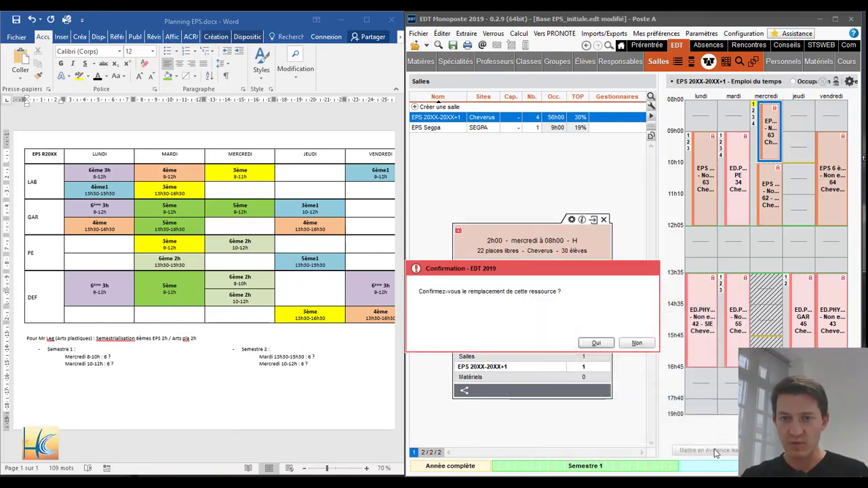
pyautogui.click(596, 343)
# Step: Examine the overlapping Monday 09h00 EPS courses in the EPS 20XX-20XX+1 room's timetable and clear the course selection
pyautogui.click(711, 190)
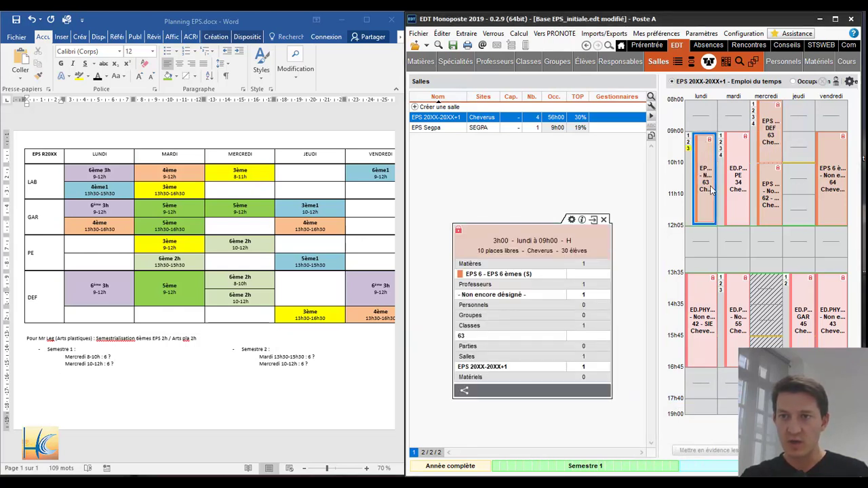
pyautogui.click(689, 145)
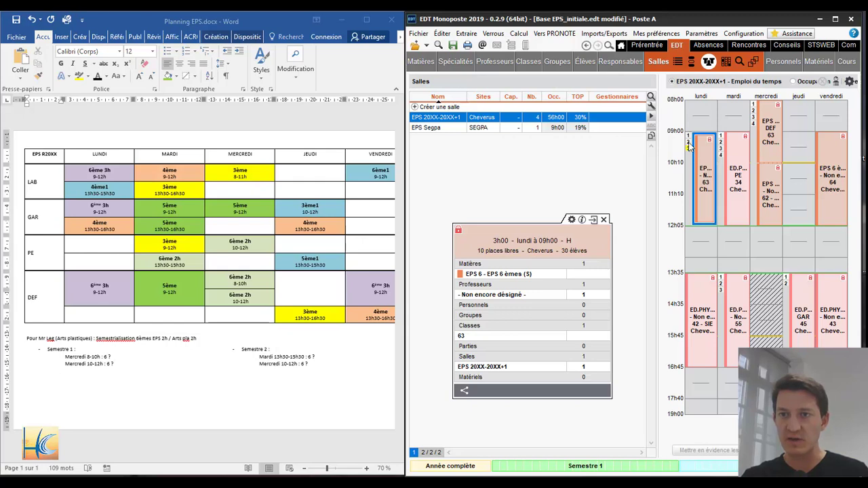
pyautogui.click(689, 149)
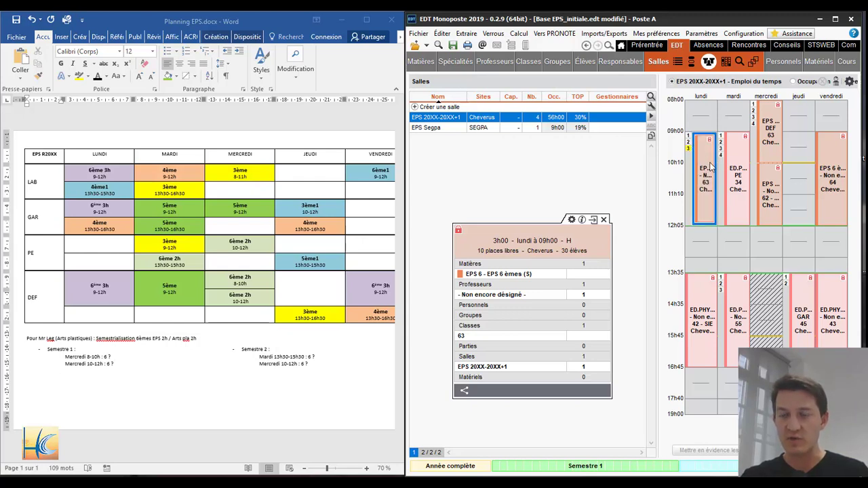
pyautogui.click(711, 249)
pyautogui.click(704, 191)
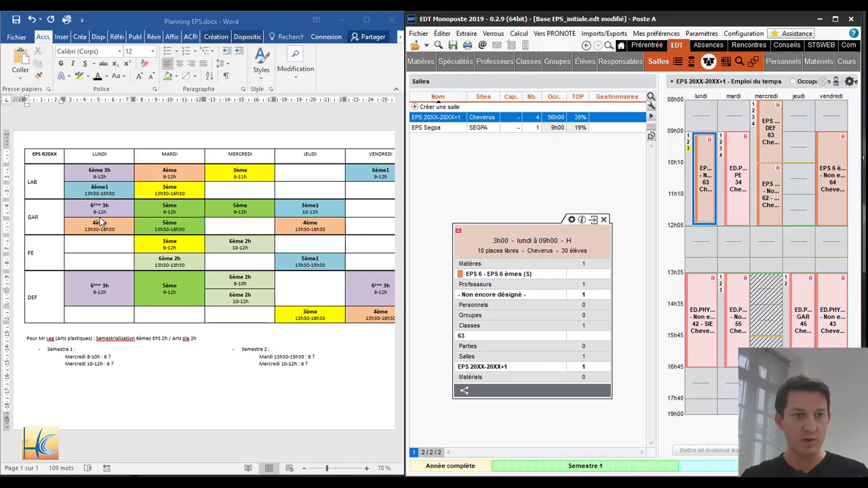
pyautogui.click(723, 254)
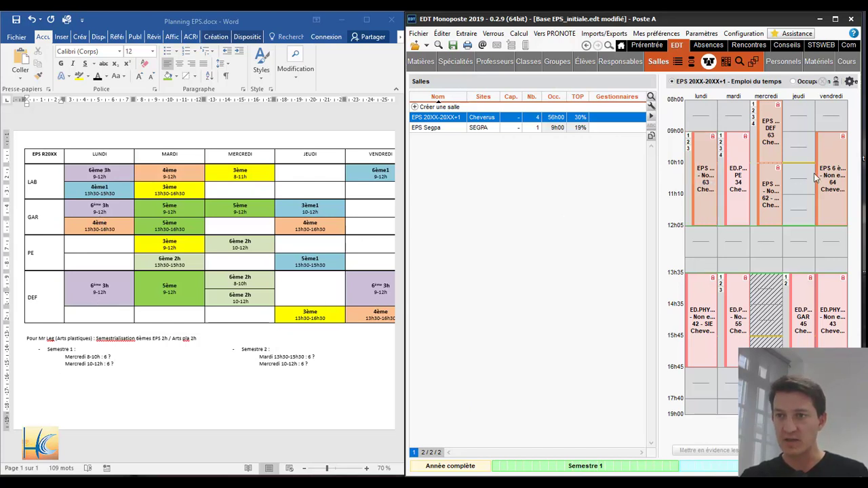
# Step: Display teacher PE's timetable from class 34's Tuesday 09h00 EPS course and widen it to show the whole week
pyautogui.click(736, 210)
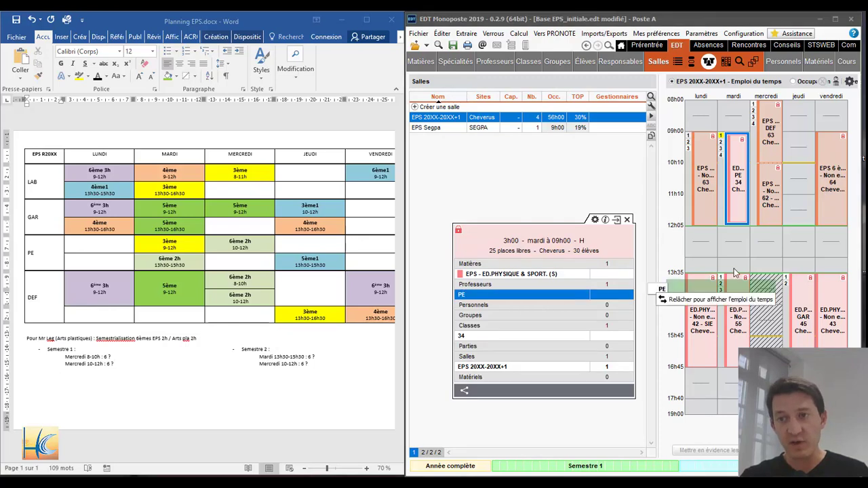
pyautogui.click(632, 285)
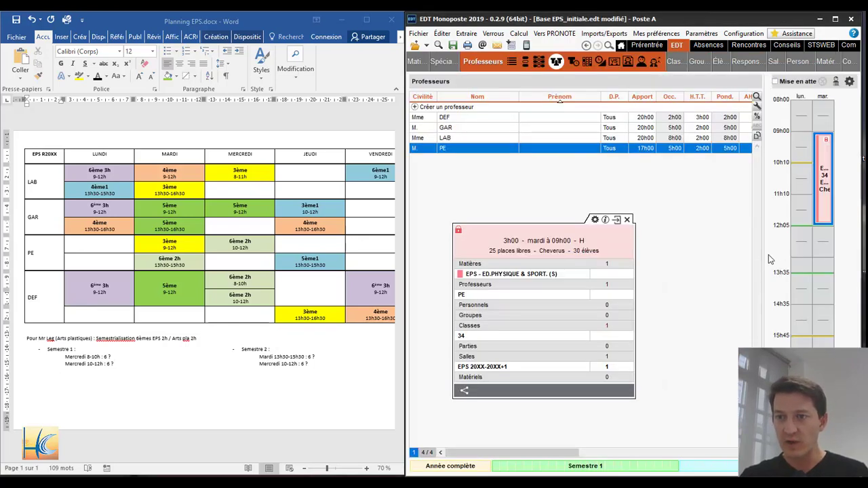
pyautogui.moveTo(766, 256); pyautogui.dragTo(643, 255)
pyautogui.click(730, 260)
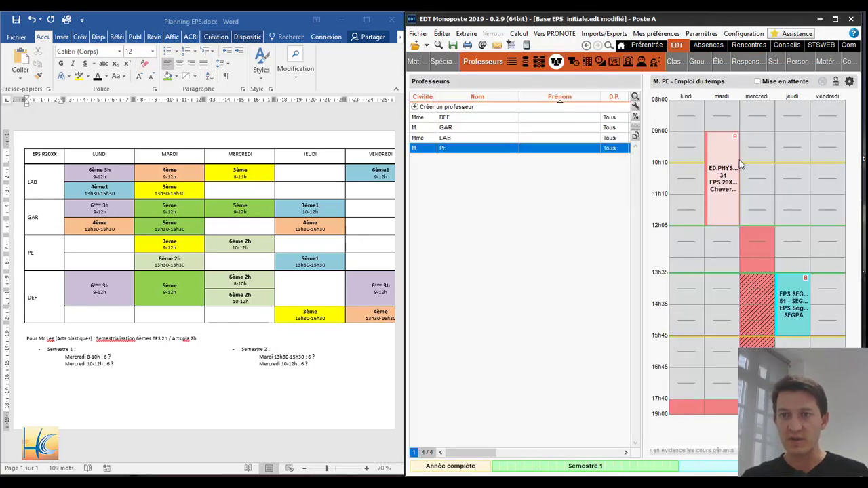